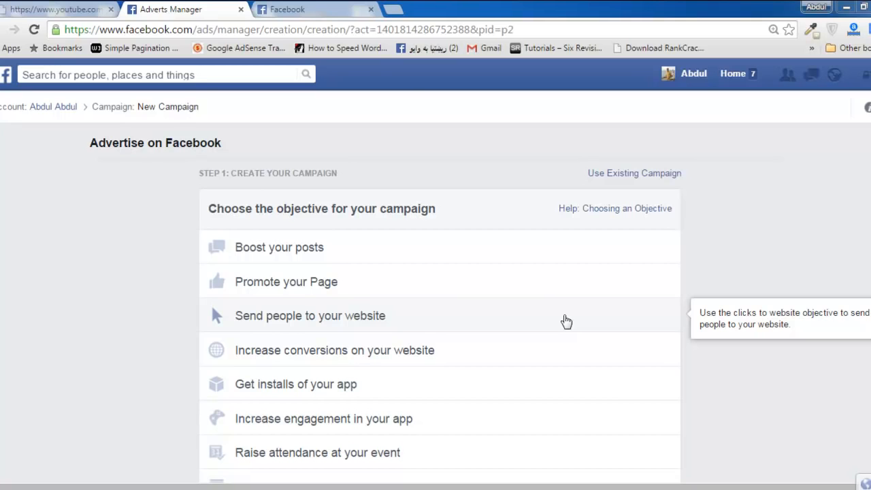
Open the Onlineustaad.com page from the pages listed on the Facebook home feed.
{"action": "left_click", "coordinate": [306, 9]}
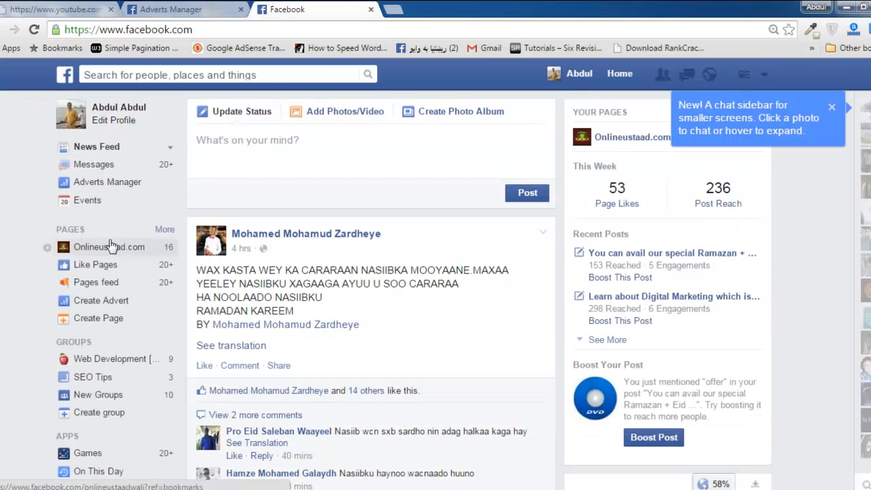
{"action": "left_click", "coordinate": [113, 247]}
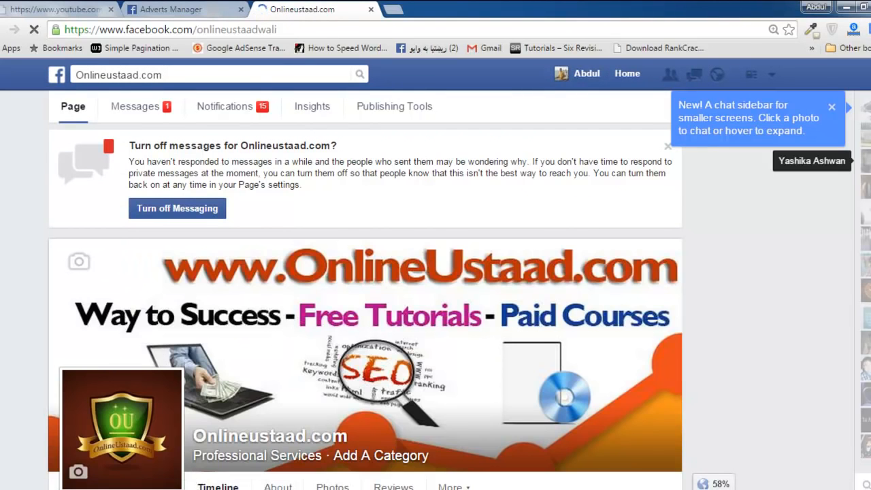
{"action": "scroll", "coordinate": [365, 306], "scroll_direction": "down", "scroll_amount": 6}
{"action": "scroll", "coordinate": [365, 306], "scroll_direction": "up", "scroll_amount": 2}
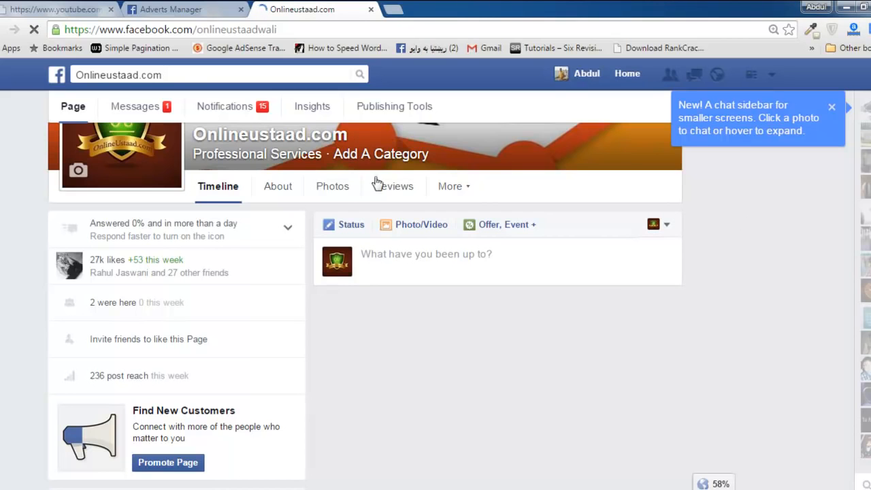
Review the available campaign objectives in Adverts Manager.
{"action": "left_click", "coordinate": [190, 8]}
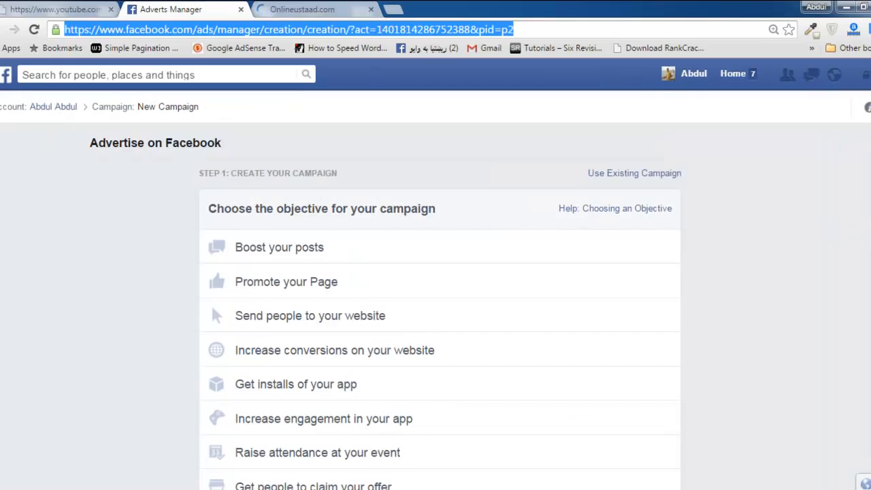
{"action": "scroll", "coordinate": [476, 244], "scroll_direction": "down", "scroll_amount": 2}
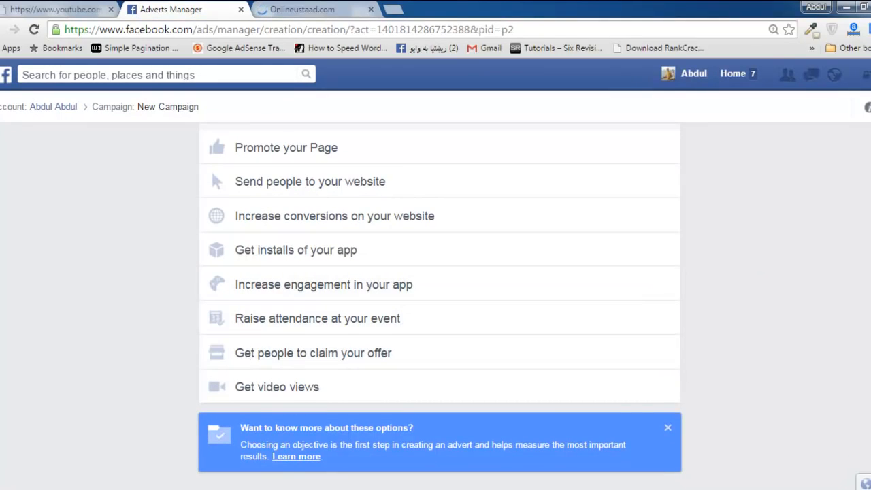
{"action": "scroll", "coordinate": [449, 273], "scroll_direction": "up", "scroll_amount": 2}
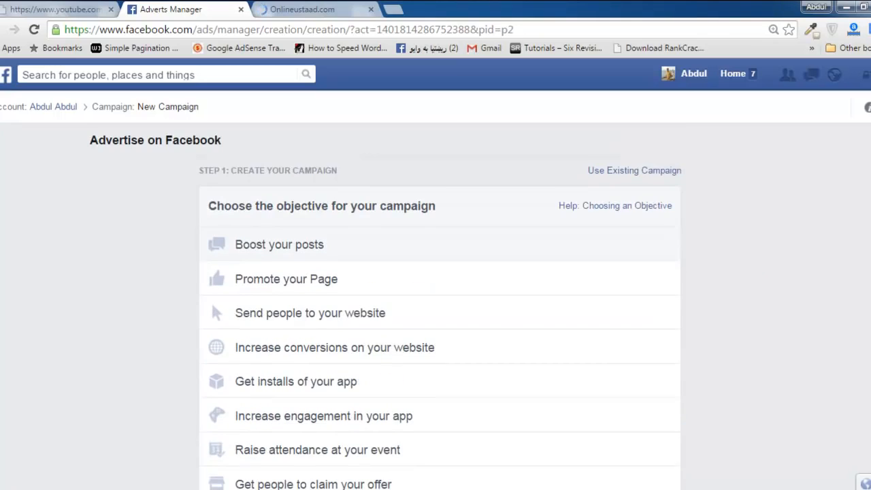
Examine the Ramazan + Eid offer post and its boost option on the Onlineustaad.com page.
{"action": "left_click", "coordinate": [319, 8]}
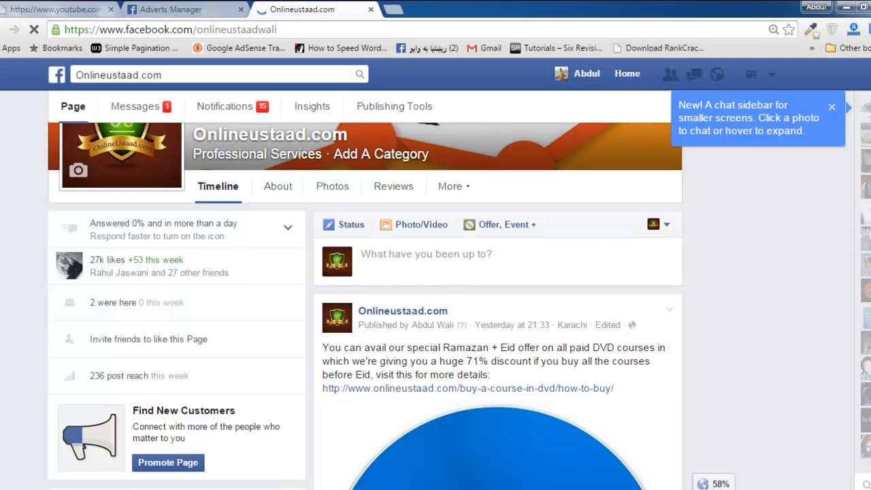
{"action": "scroll", "coordinate": [436, 306], "scroll_direction": "down", "scroll_amount": 5}
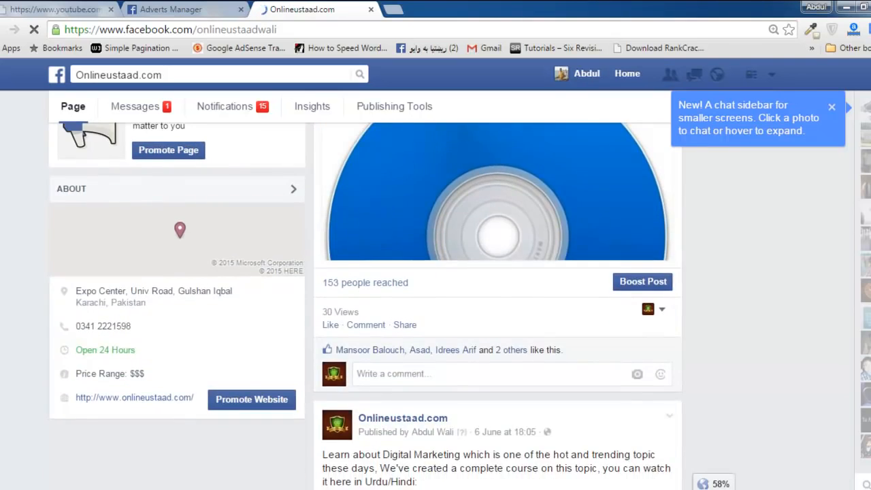
{"action": "scroll", "coordinate": [364, 306], "scroll_direction": "up", "scroll_amount": 3}
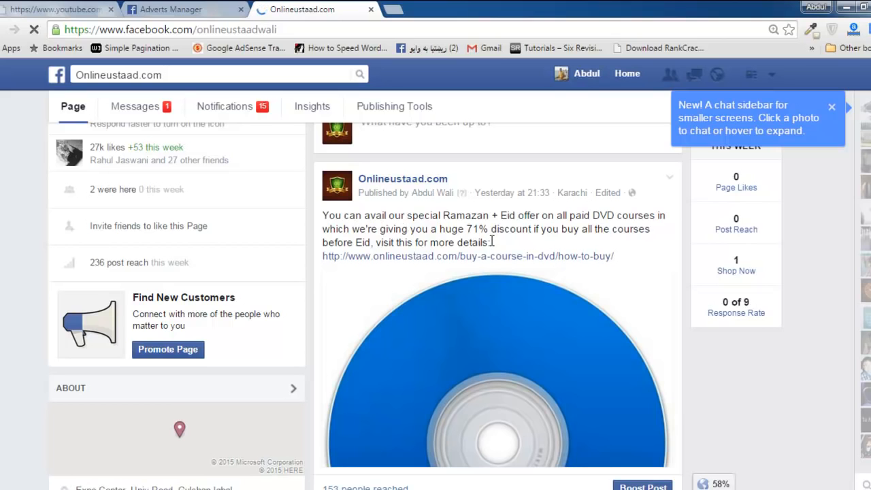
{"action": "left_click_drag", "start_coordinate": [491, 241], "coordinate": [335, 216]}
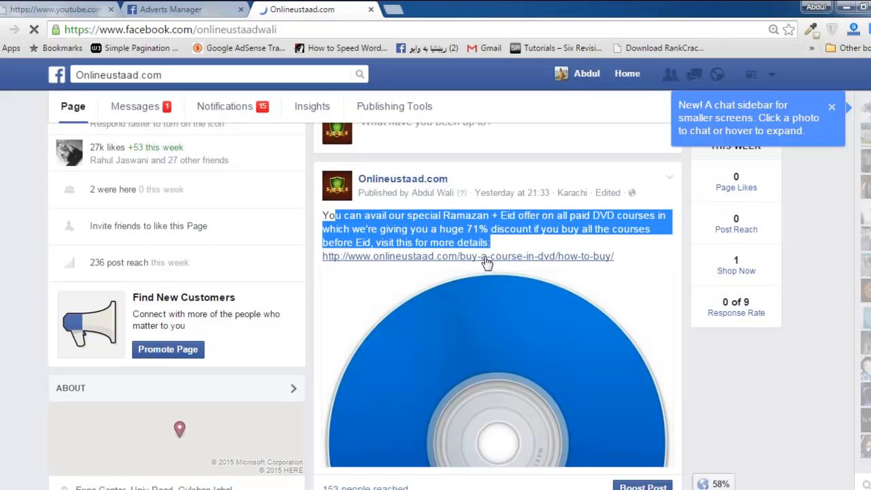
{"action": "scroll", "coordinate": [515, 221], "scroll_direction": "down", "scroll_amount": 2}
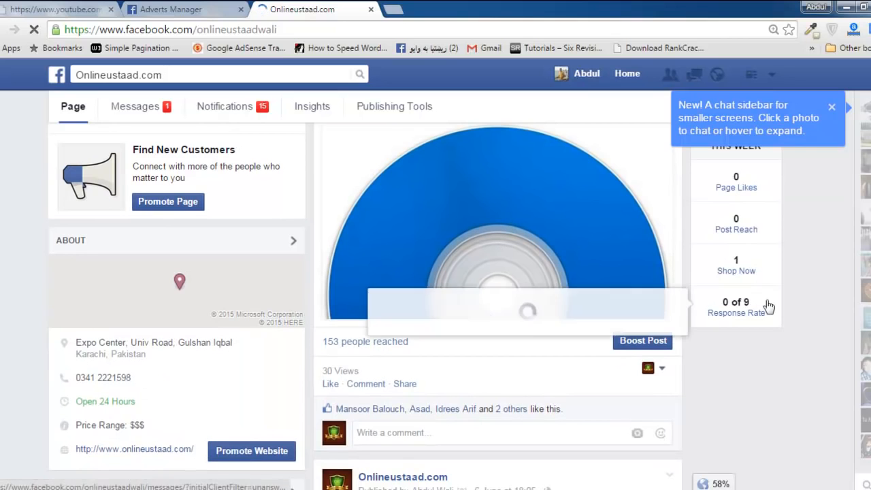
{"action": "scroll", "coordinate": [639, 300], "scroll_direction": "down", "scroll_amount": 1}
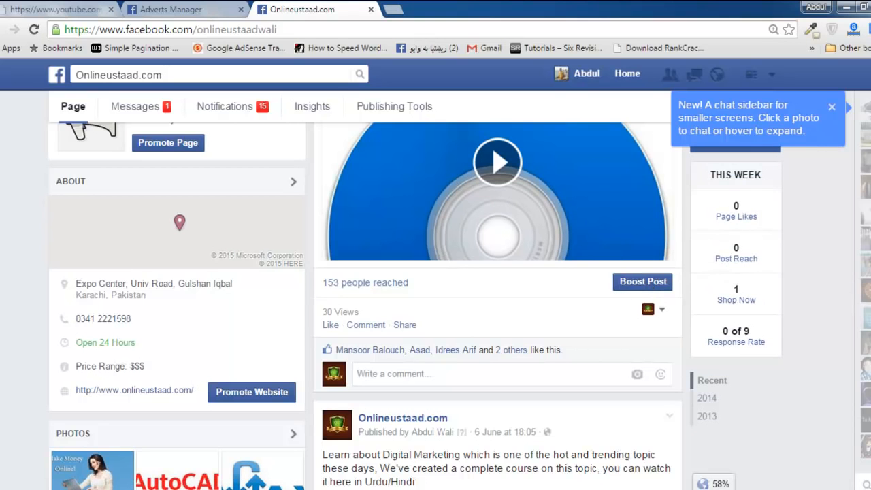
{"action": "scroll", "coordinate": [497, 306], "scroll_direction": "up", "scroll_amount": 3}
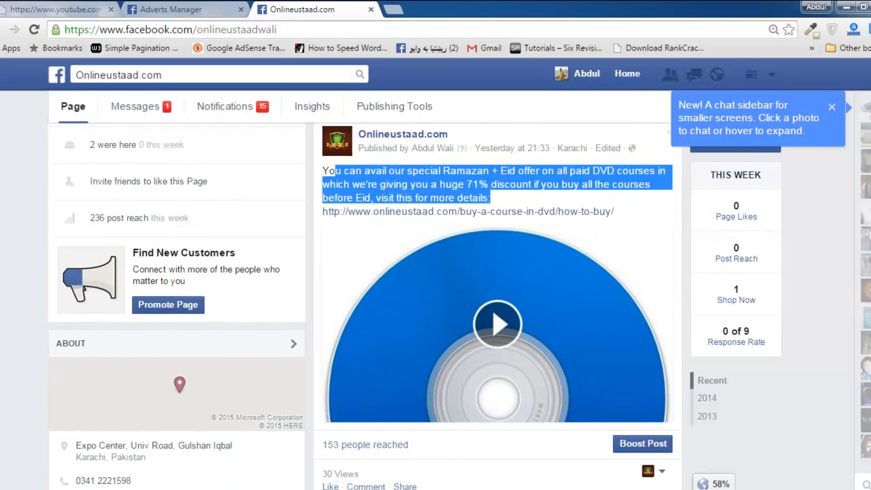
{"action": "scroll", "coordinate": [653, 326], "scroll_direction": "down", "scroll_amount": 1}
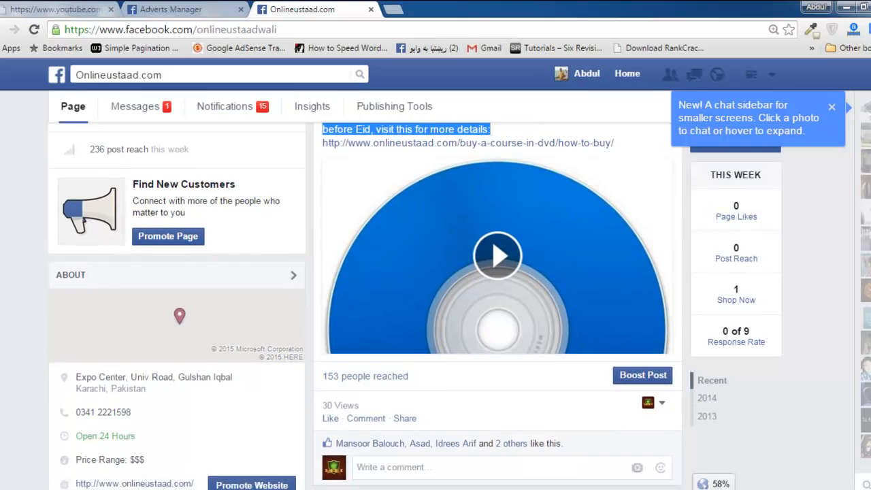
{"action": "scroll", "coordinate": [497, 306], "scroll_direction": "up", "scroll_amount": 2}
{"action": "scroll", "coordinate": [497, 306], "scroll_direction": "down", "scroll_amount": 1}
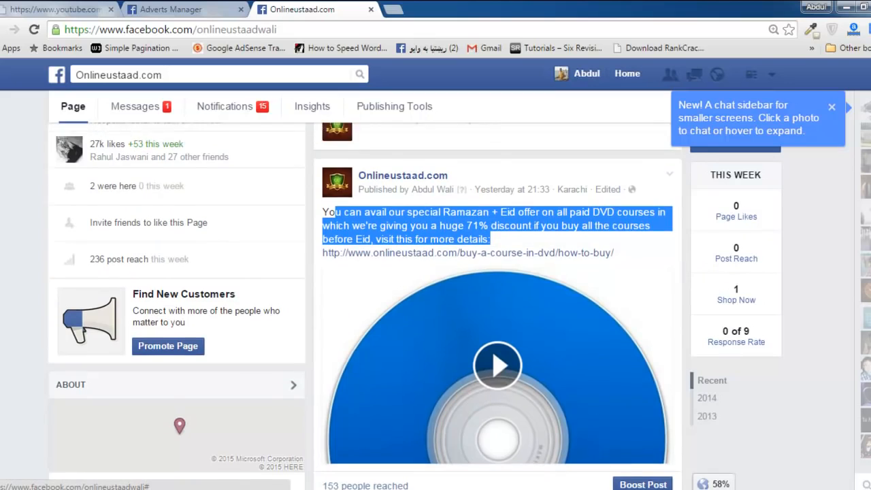
{"action": "scroll", "coordinate": [498, 306], "scroll_direction": "up", "scroll_amount": 3}
{"action": "scroll", "coordinate": [497, 306], "scroll_direction": "down", "scroll_amount": 4}
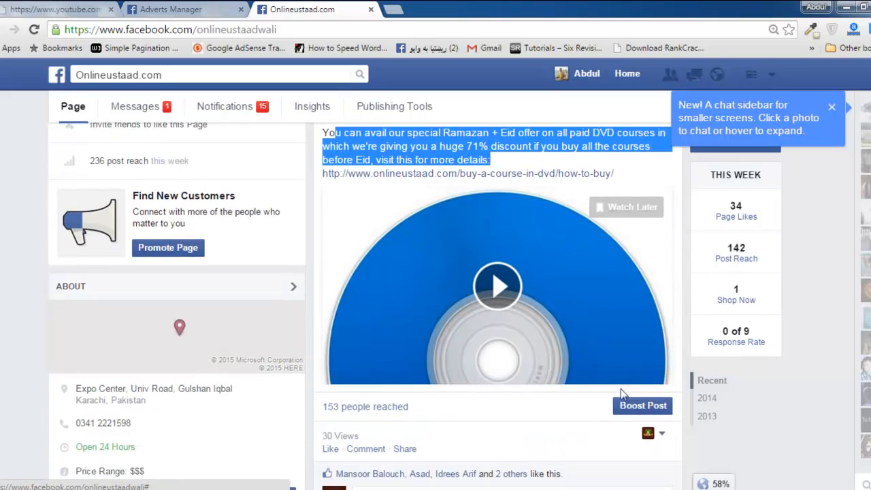
{"action": "left_click", "coordinate": [638, 407]}
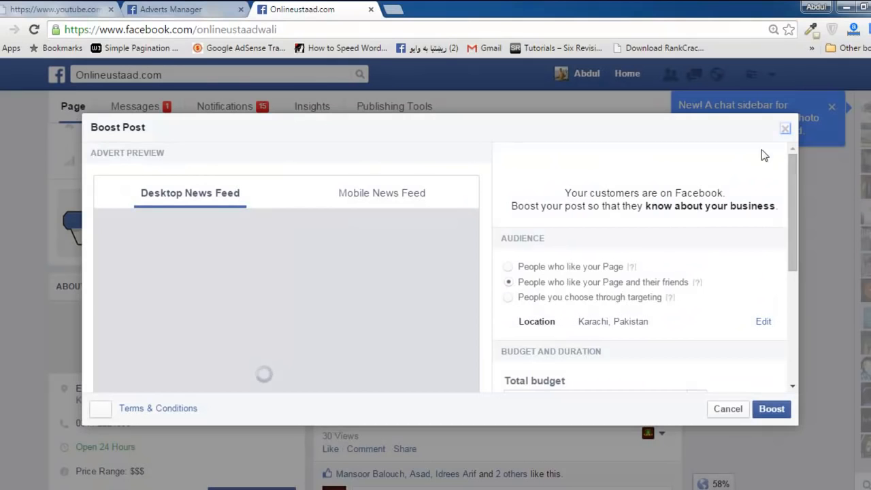
{"action": "left_click", "coordinate": [786, 130]}
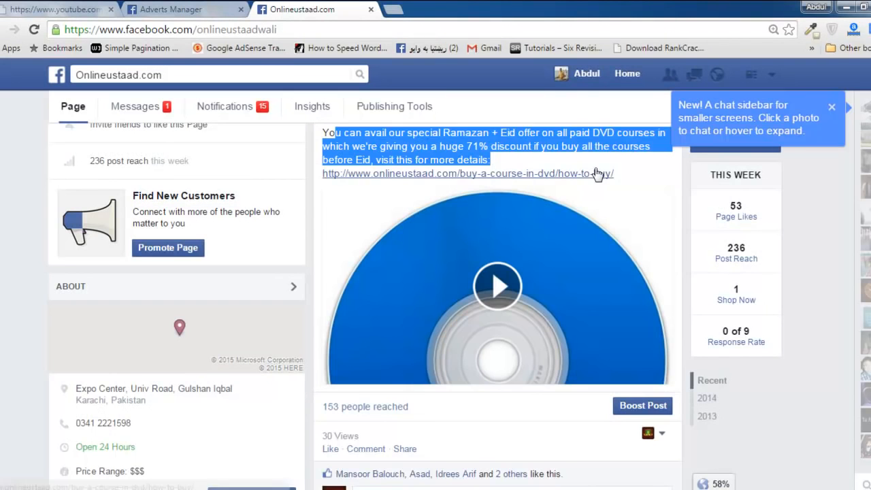
{"action": "left_click", "coordinate": [563, 145]}
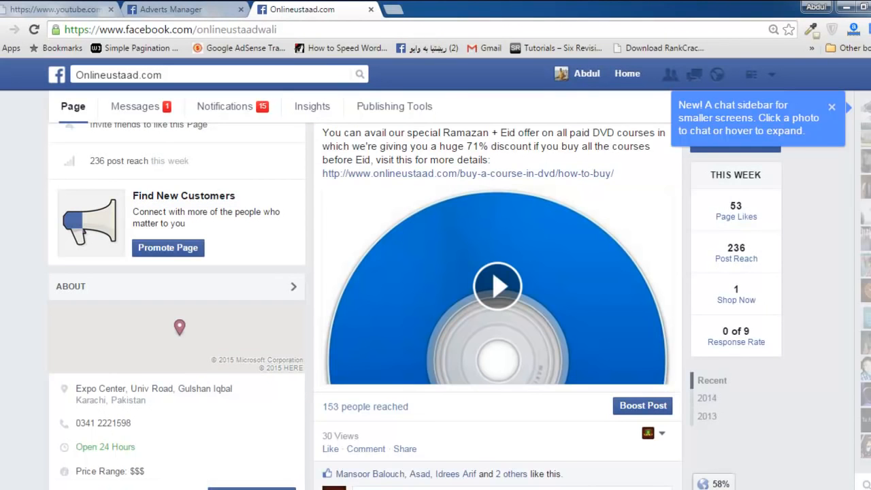
Read the text of the Ramazan + Eid offer post above its web link.
{"action": "scroll", "coordinate": [496, 306], "scroll_direction": "up", "scroll_amount": 2}
{"action": "scroll", "coordinate": [808, 211], "scroll_direction": "down", "scroll_amount": 1}
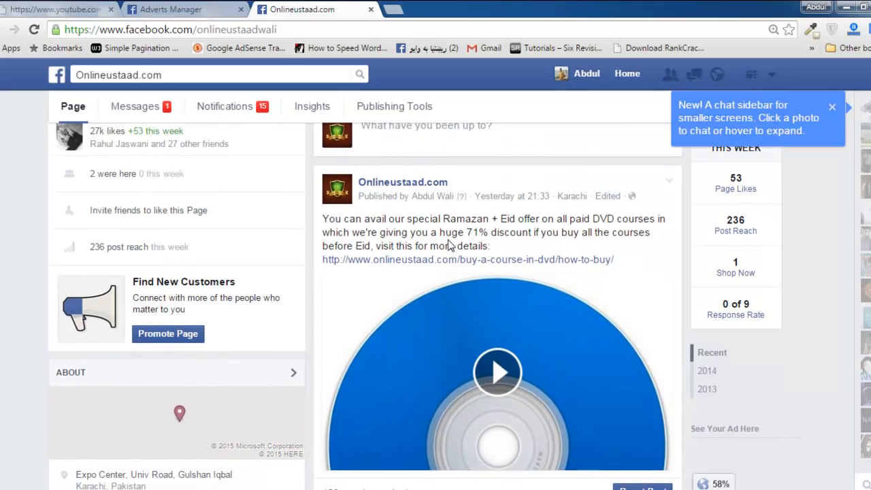
{"action": "left_click_drag", "start_coordinate": [490, 245], "coordinate": [319, 217]}
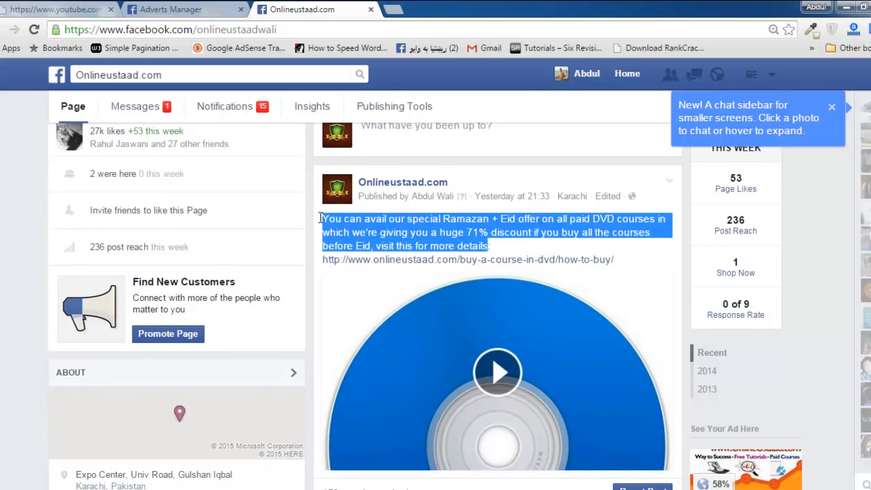
{"action": "left_click", "coordinate": [324, 220]}
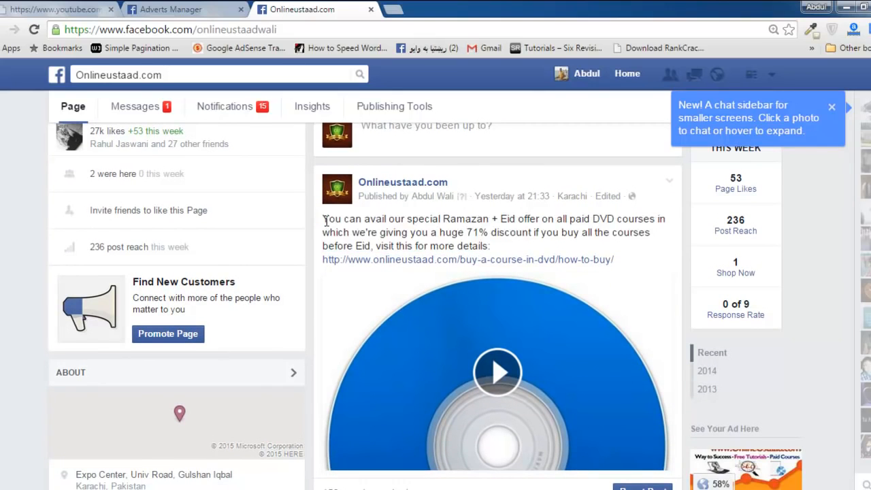
{"action": "left_click_drag", "start_coordinate": [322, 219], "coordinate": [457, 247]}
{"action": "left_click", "coordinate": [503, 247]}
{"action": "left_click_drag", "start_coordinate": [408, 233], "coordinate": [491, 246]}
{"action": "left_click", "coordinate": [325, 218]}
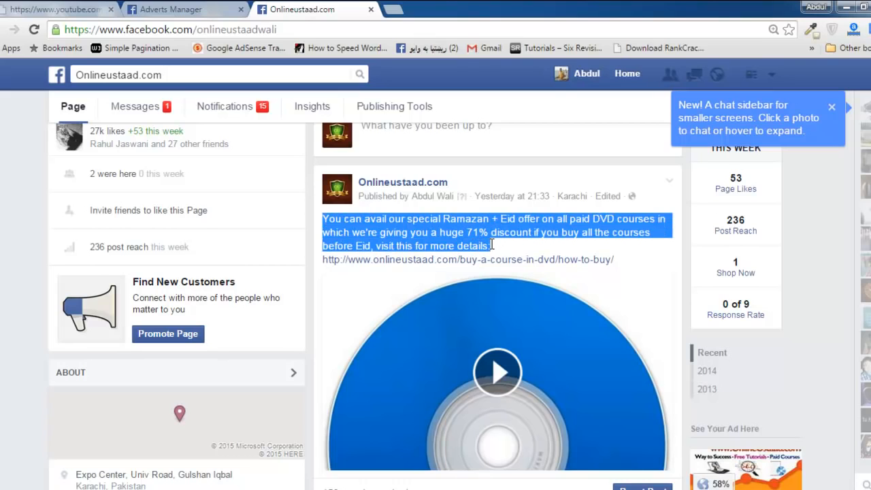
{"action": "left_click", "coordinate": [491, 245]}
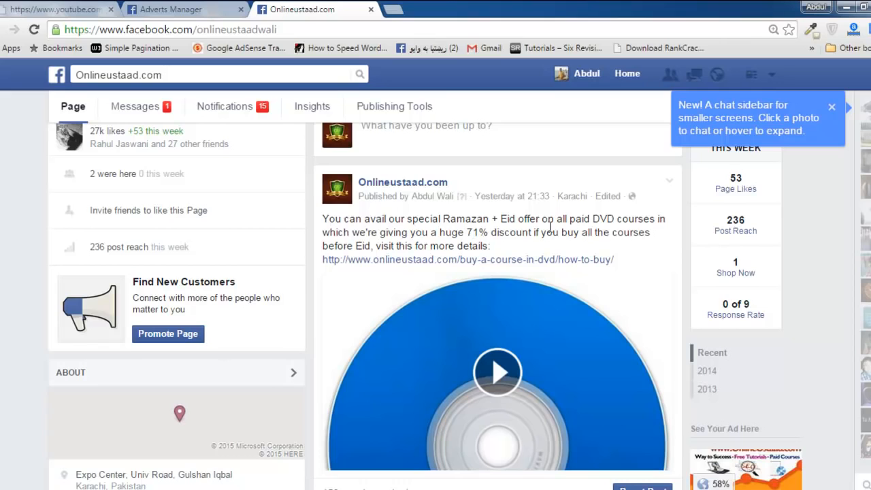
Reload the Onlineustaad.com page and open the Boost Post dialog for the Ramazan + Eid offer post.
{"action": "key", "text": "F5"}
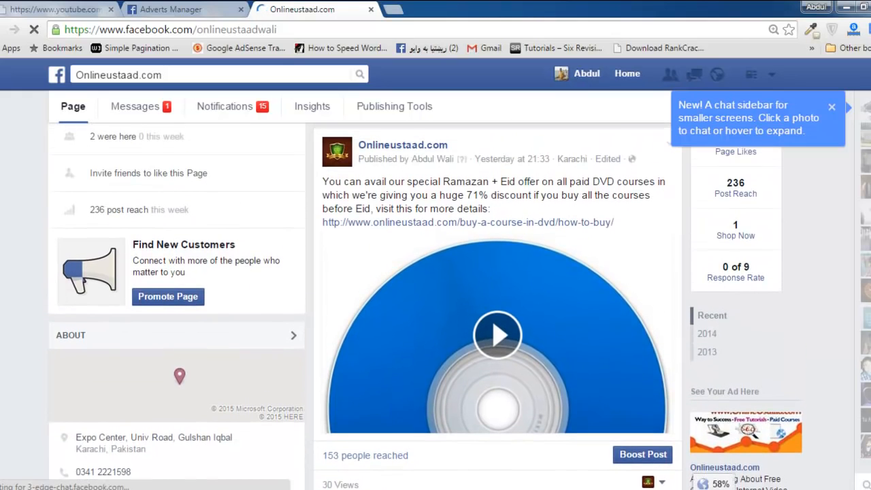
{"action": "scroll", "coordinate": [497, 299], "scroll_direction": "down", "scroll_amount": 2}
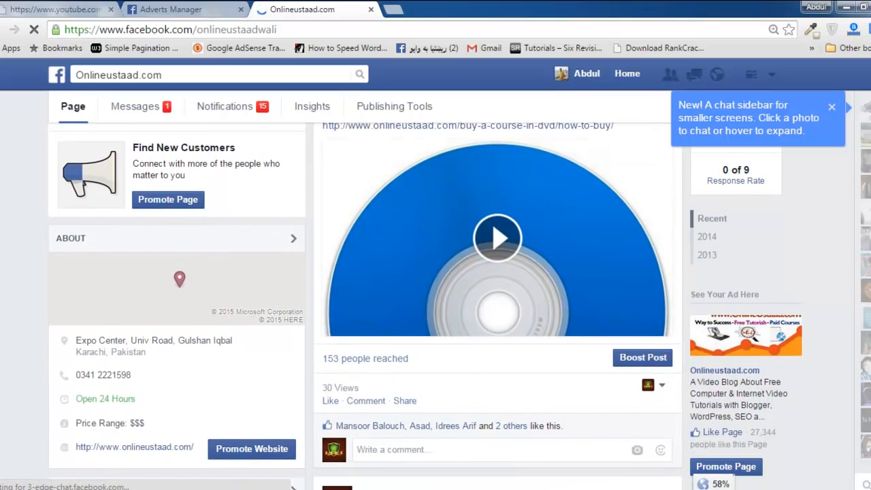
{"action": "scroll", "coordinate": [497, 299], "scroll_direction": "up", "scroll_amount": 2}
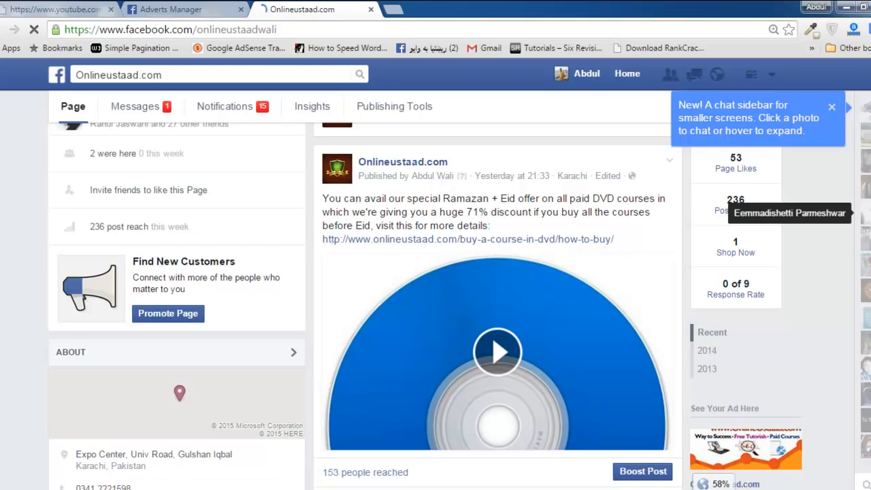
{"action": "scroll", "coordinate": [497, 306], "scroll_direction": "down", "scroll_amount": 1}
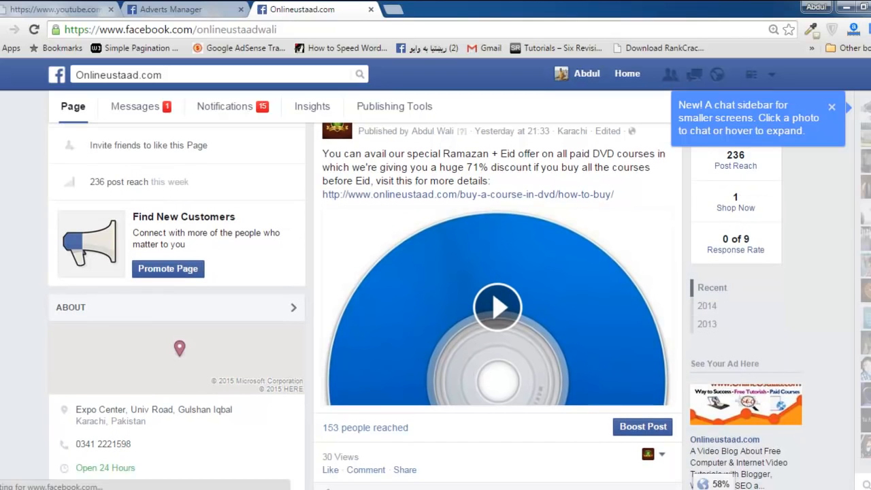
{"action": "scroll", "coordinate": [497, 306], "scroll_direction": "down", "scroll_amount": 2}
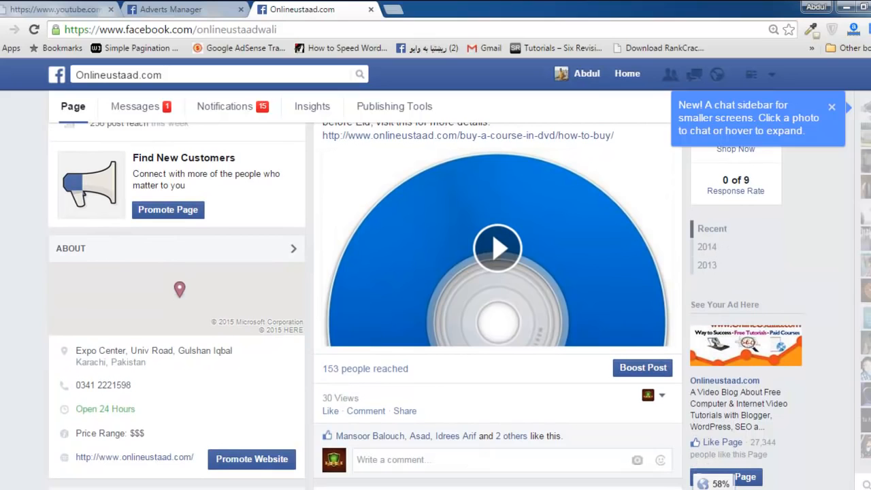
{"action": "scroll", "coordinate": [497, 307], "scroll_direction": "up", "scroll_amount": 2}
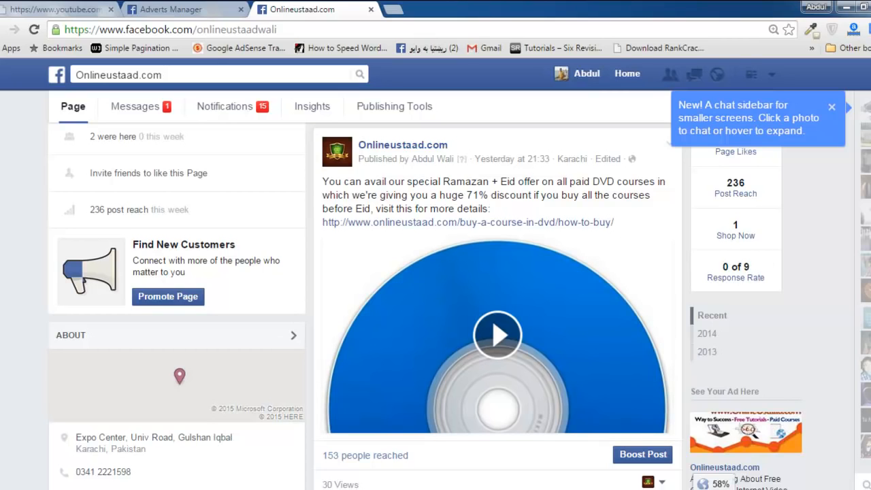
{"action": "scroll", "coordinate": [496, 306], "scroll_direction": "down", "scroll_amount": 2}
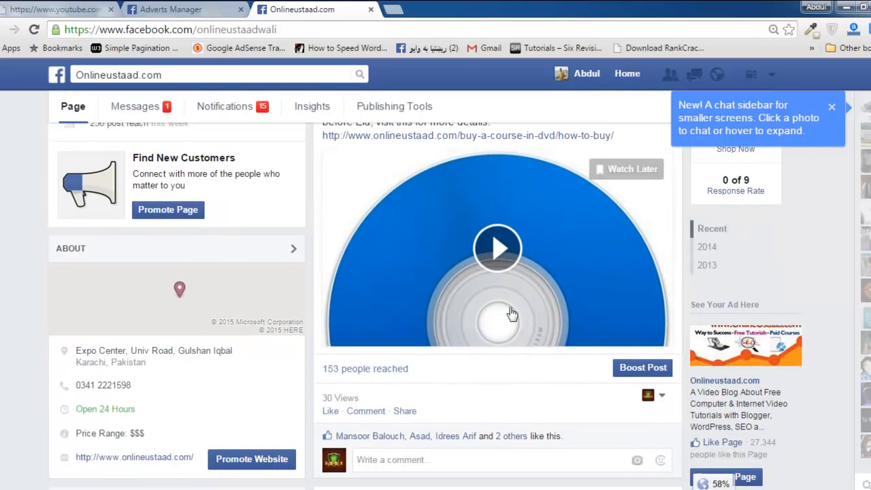
{"action": "left_click", "coordinate": [635, 371]}
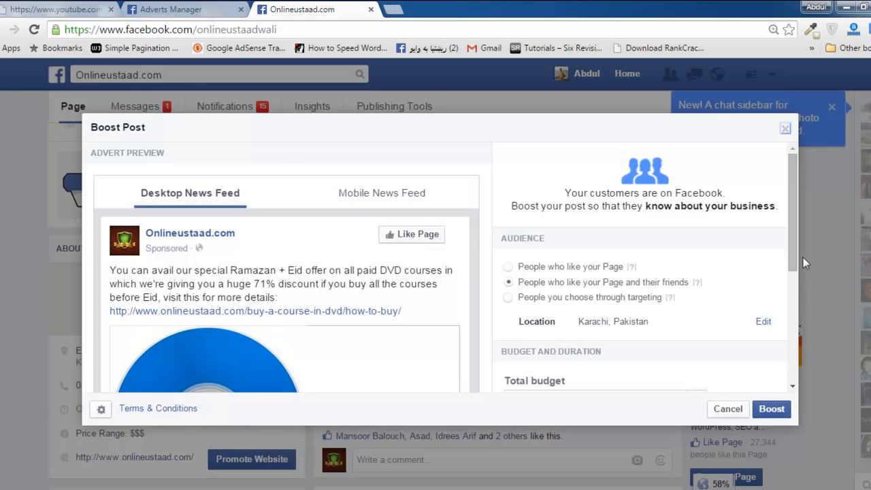
Review the audience, budget and duration settings of the boost and show the advert preview for Mobile News Feed.
{"action": "left_click_drag", "start_coordinate": [794, 252], "coordinate": [791, 325]}
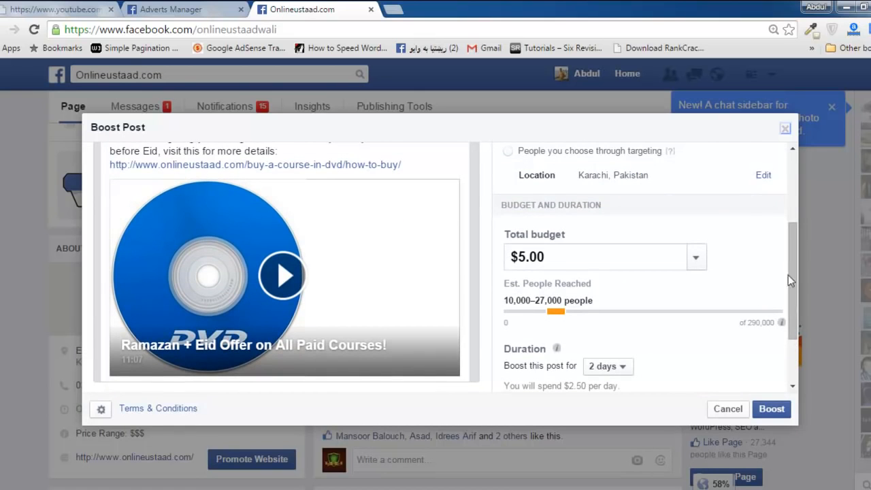
{"action": "left_click_drag", "start_coordinate": [789, 291], "coordinate": [787, 220]}
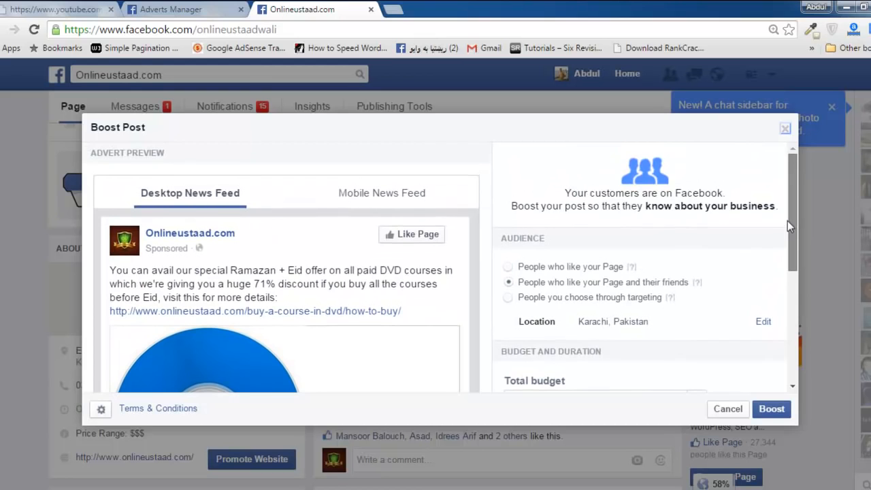
{"action": "left_click", "coordinate": [389, 191]}
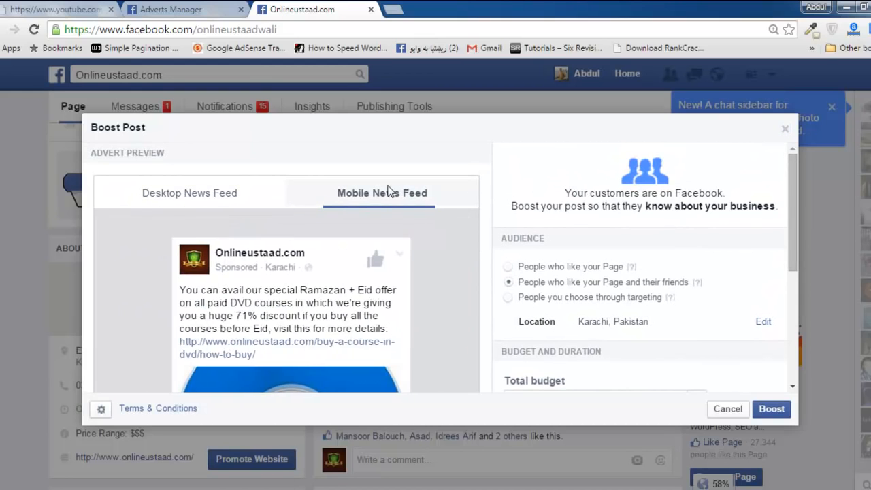
Switch the advert preview to Desktop News Feed and look over how the boosted post appears.
{"action": "mouse_move", "coordinate": [795, 214]}
{"action": "left_mouse_down"}
{"action": "mouse_move", "coordinate": [796, 326]}
{"action": "mouse_move", "coordinate": [801, 200]}
{"action": "left_mouse_up"}
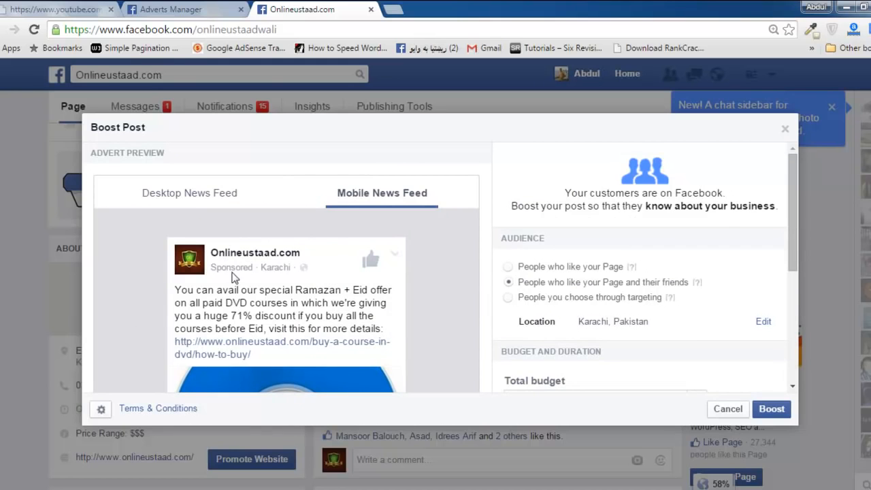
{"action": "left_click", "coordinate": [200, 194]}
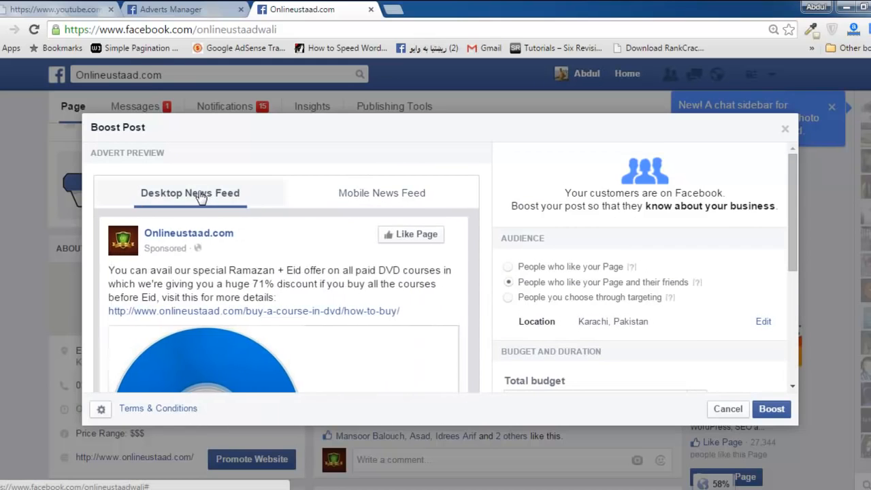
{"action": "mouse_move", "coordinate": [793, 204]}
{"action": "left_mouse_down"}
{"action": "mouse_move", "coordinate": [792, 275]}
{"action": "mouse_move", "coordinate": [789, 202]}
{"action": "left_mouse_up"}
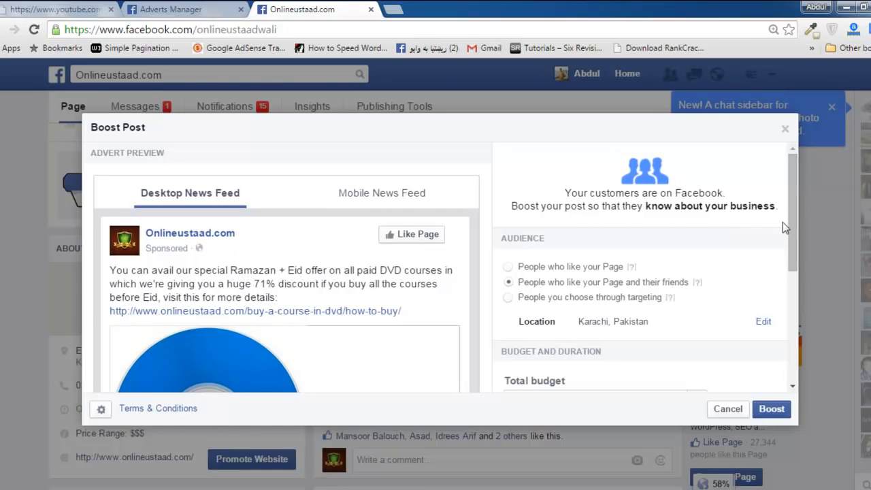
Set the boost audience to people who like the Page, and switch it back to include their friends.
{"action": "left_click_drag", "start_coordinate": [790, 220], "coordinate": [778, 251]}
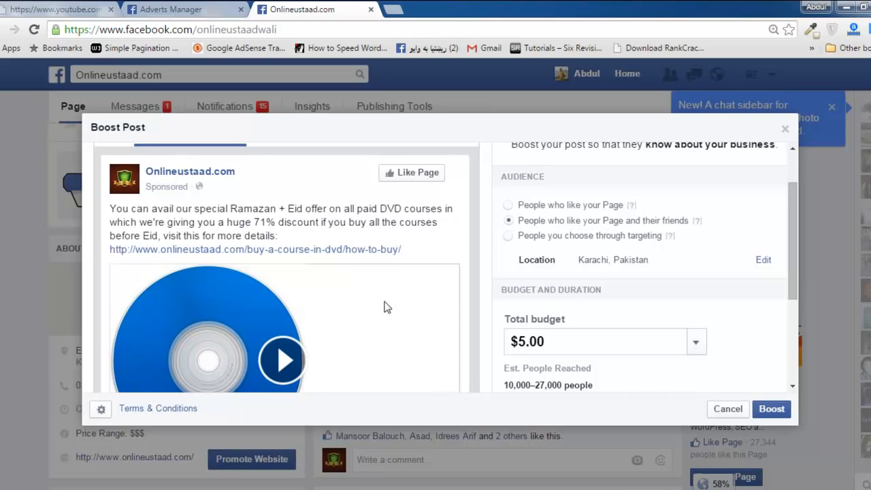
{"action": "left_click", "coordinate": [508, 206]}
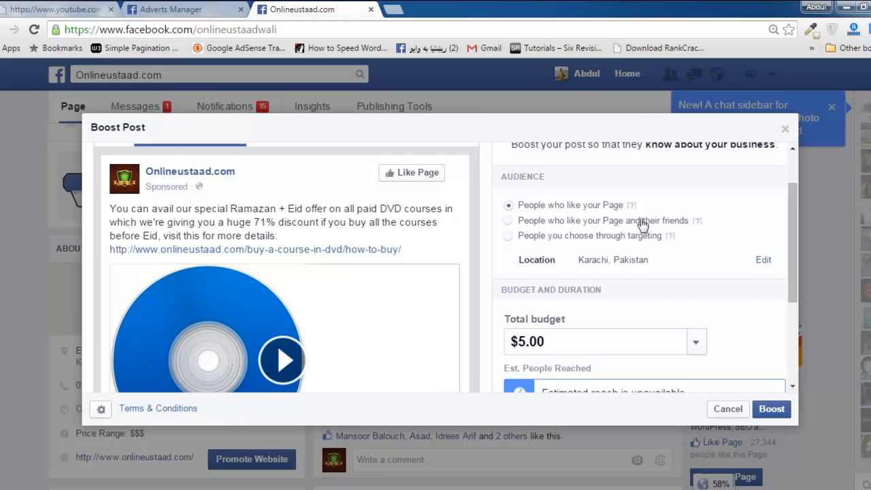
{"action": "left_click", "coordinate": [510, 223]}
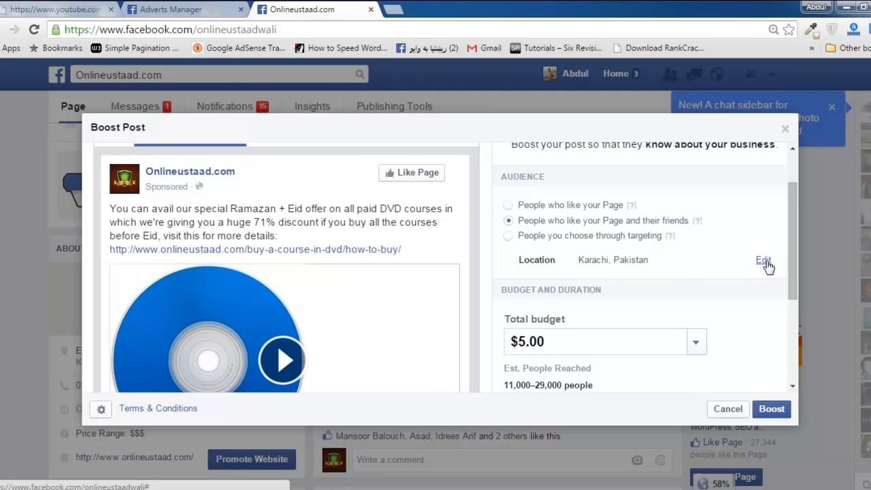
Review the boost's budget, duration and payment settings together with its audience options.
{"action": "left_click_drag", "start_coordinate": [792, 275], "coordinate": [772, 407]}
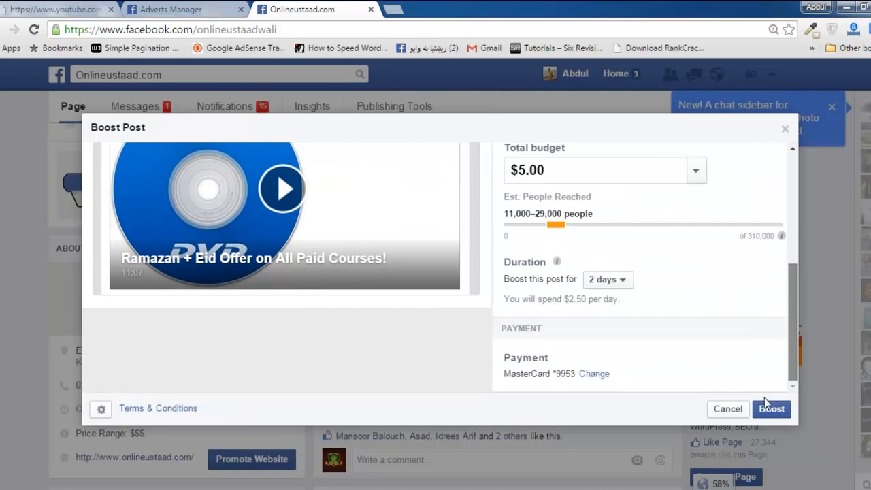
{"action": "scroll", "coordinate": [767, 258], "scroll_direction": "up", "scroll_amount": 3}
{"action": "scroll", "coordinate": [768, 285], "scroll_direction": "down", "scroll_amount": 1}
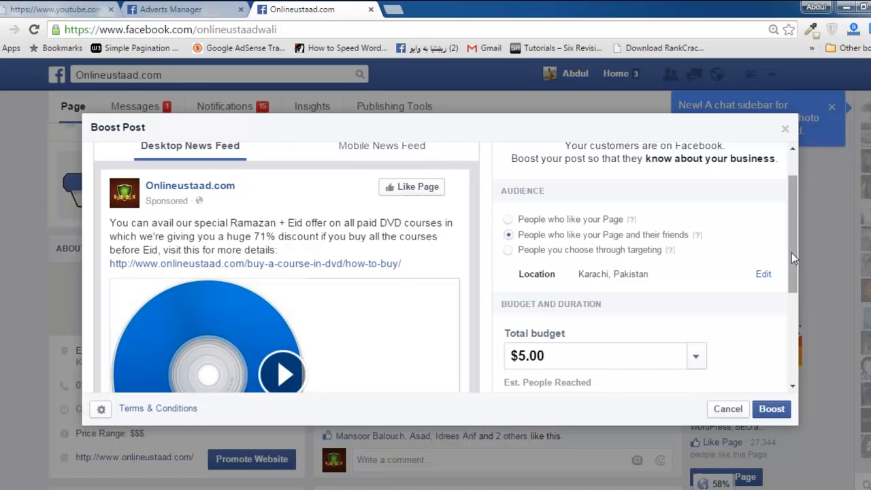
{"action": "left_click_drag", "start_coordinate": [792, 252], "coordinate": [783, 200]}
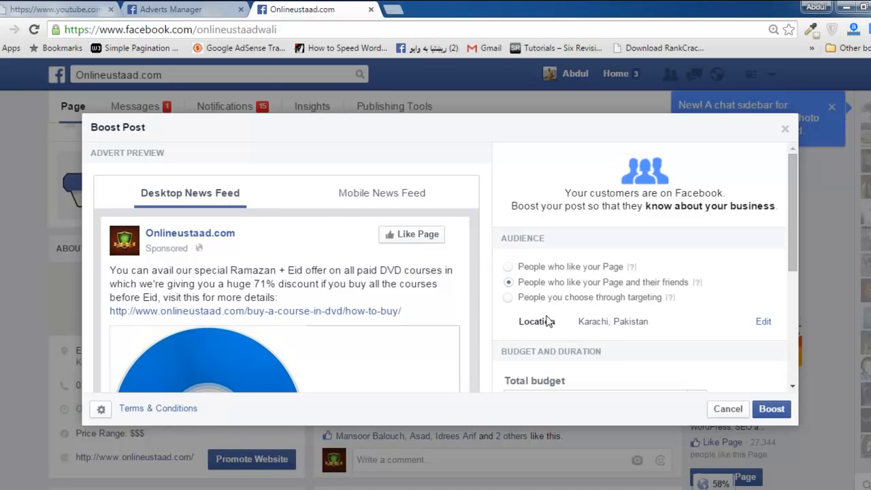
{"action": "left_click", "coordinate": [510, 283]}
{"action": "left_click_drag", "start_coordinate": [793, 245], "coordinate": [793, 269]}
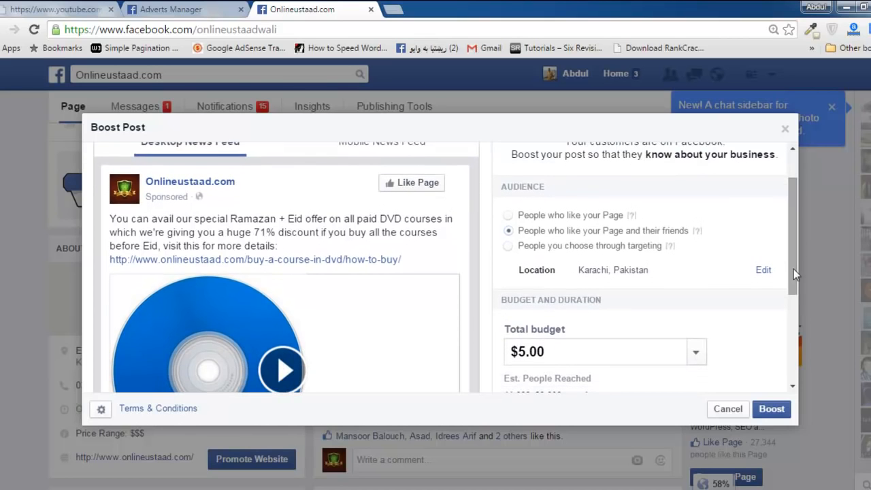
Set the boost audience to people chosen through targeting and check the broadband connection window while it loads.
{"action": "left_click", "coordinate": [509, 247]}
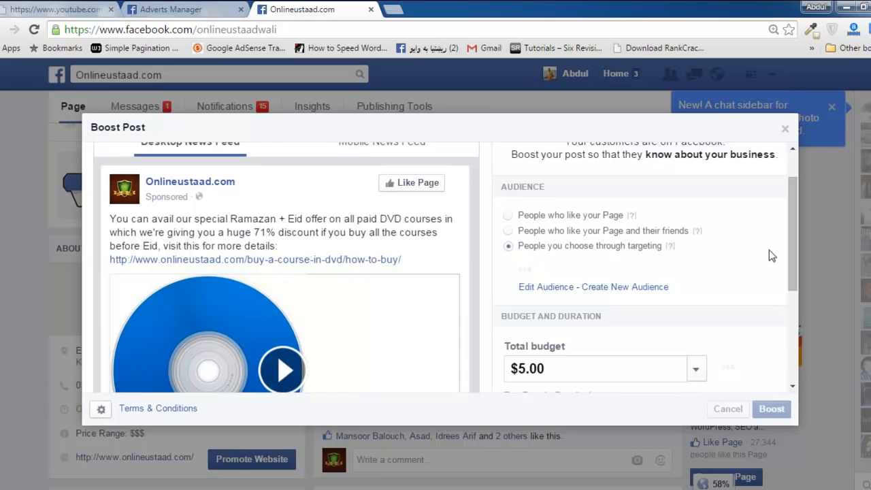
{"action": "left_click_drag", "start_coordinate": [792, 264], "coordinate": [780, 364]}
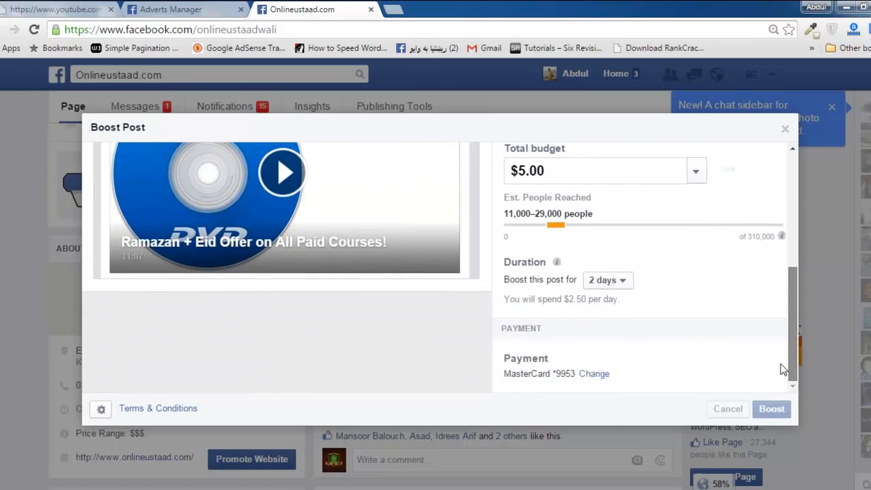
{"action": "left_click_drag", "start_coordinate": [781, 333], "coordinate": [779, 283]}
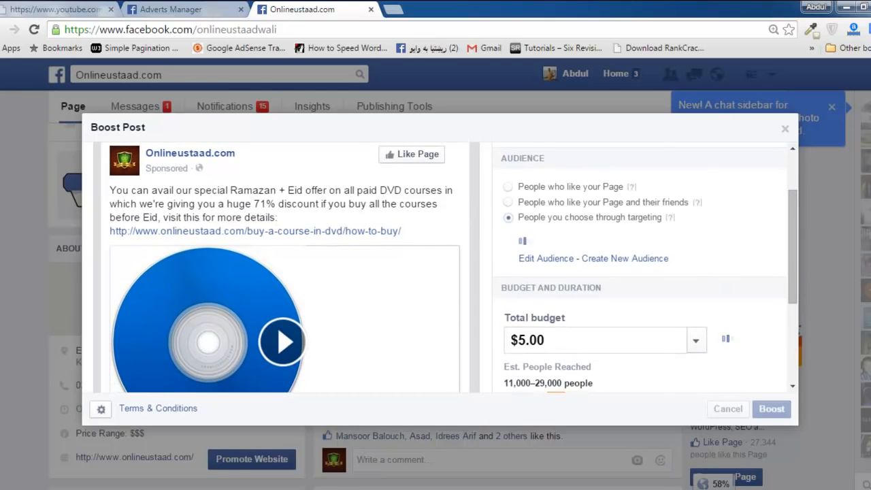
{"action": "left_click", "coordinate": [688, 488]}
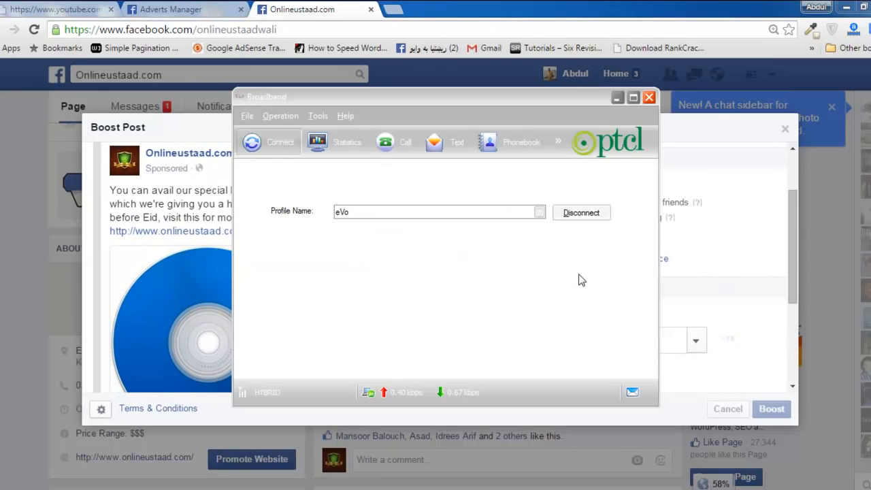
{"action": "left_click", "coordinate": [617, 97]}
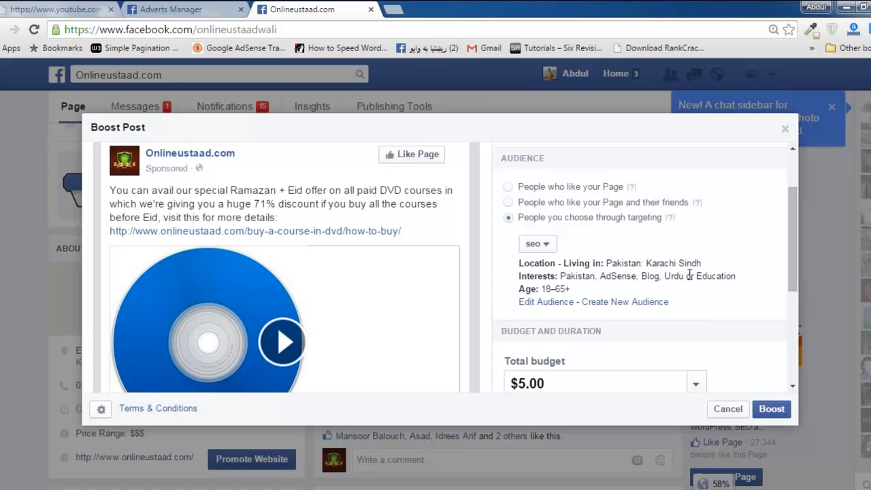
Examine the saved audience choices and the location, interests and age of the seo audience.
{"action": "left_click", "coordinate": [549, 246]}
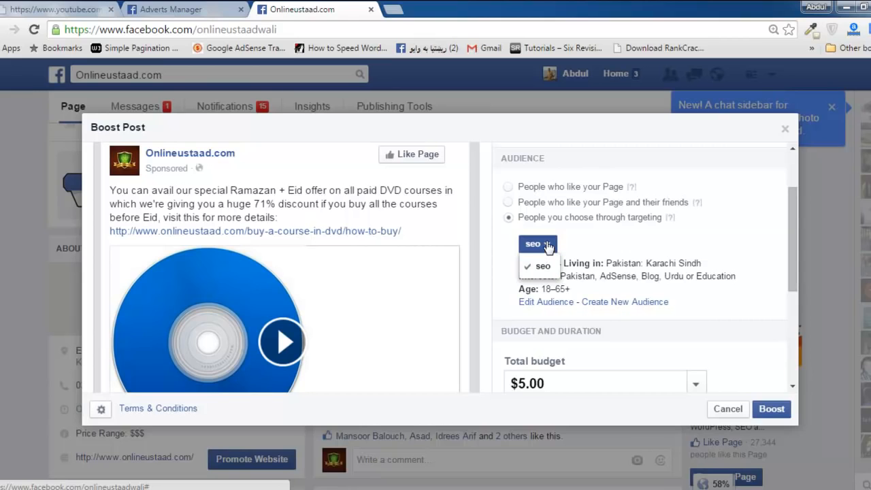
{"action": "left_click", "coordinate": [549, 246]}
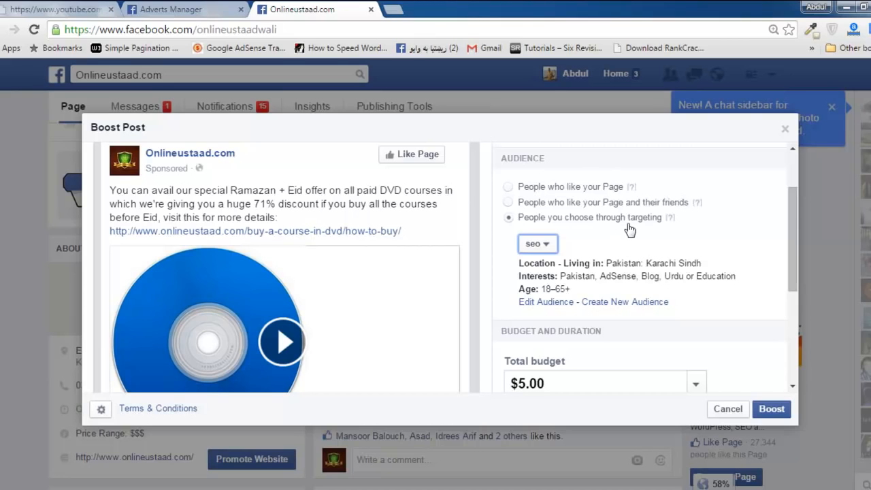
{"action": "mouse_move", "coordinate": [671, 219]}
{"action": "left_click_drag", "start_coordinate": [793, 284], "coordinate": [781, 258]}
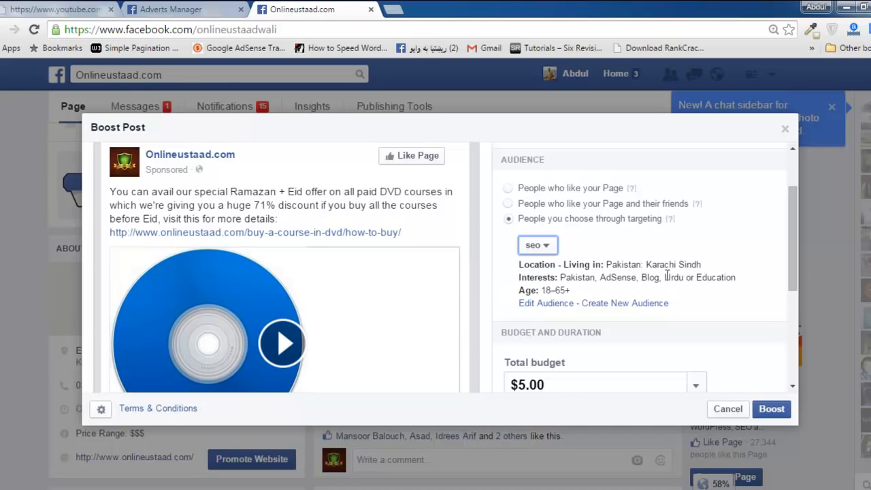
{"action": "left_click_drag", "start_coordinate": [574, 293], "coordinate": [588, 272]}
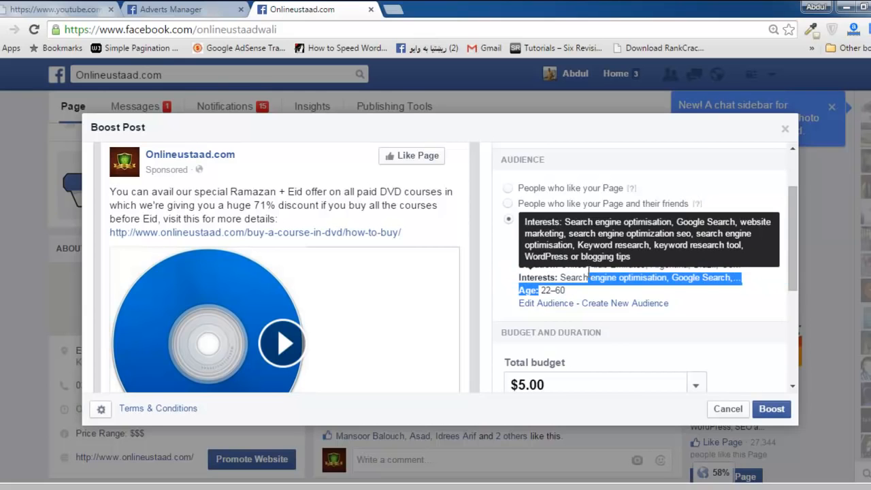
{"action": "left_click", "coordinate": [597, 265]}
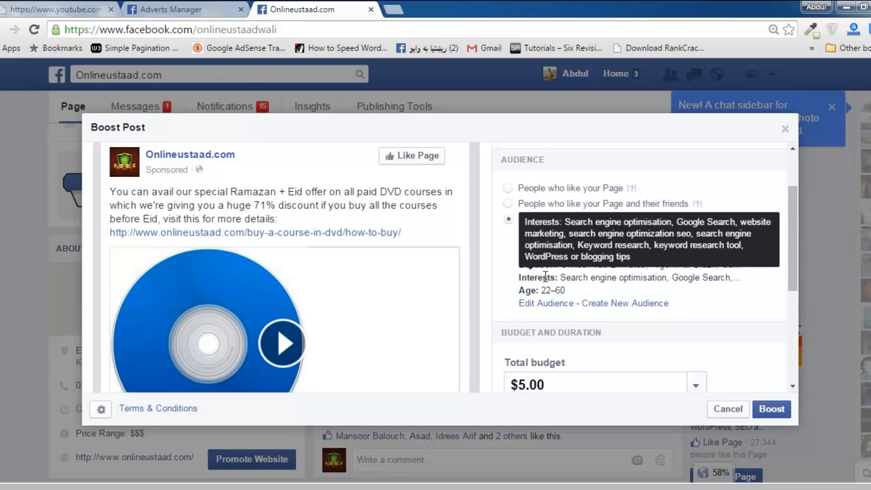
Open the seo audience for editing and look over its name, location, age, gender and interests.
{"action": "left_click", "coordinate": [544, 310]}
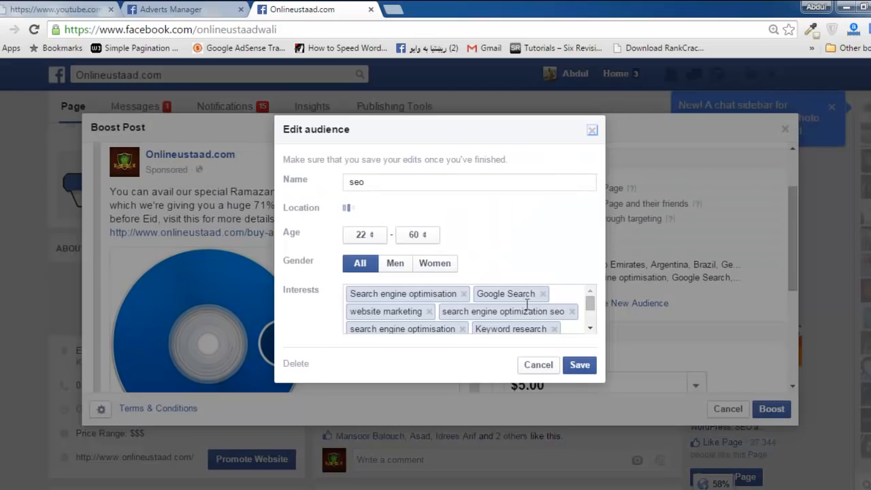
{"action": "double_click", "coordinate": [359, 184]}
{"action": "double_click", "coordinate": [310, 209]}
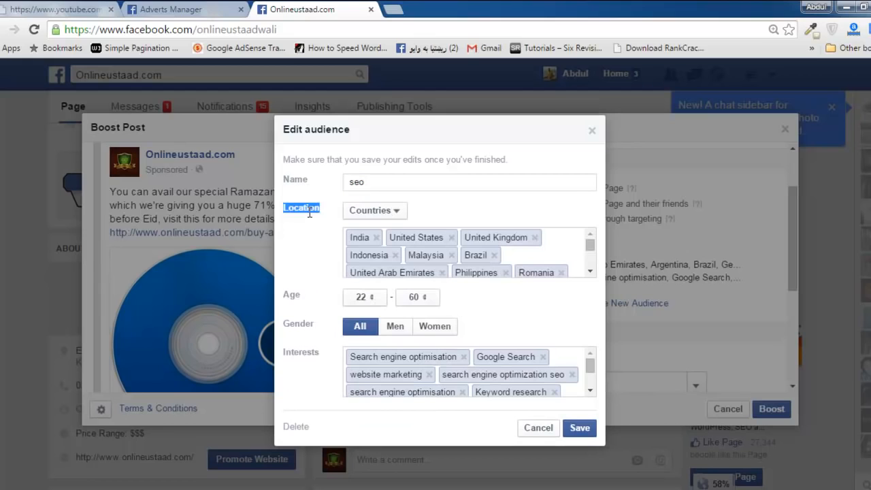
{"action": "double_click", "coordinate": [291, 295]}
{"action": "double_click", "coordinate": [294, 324]}
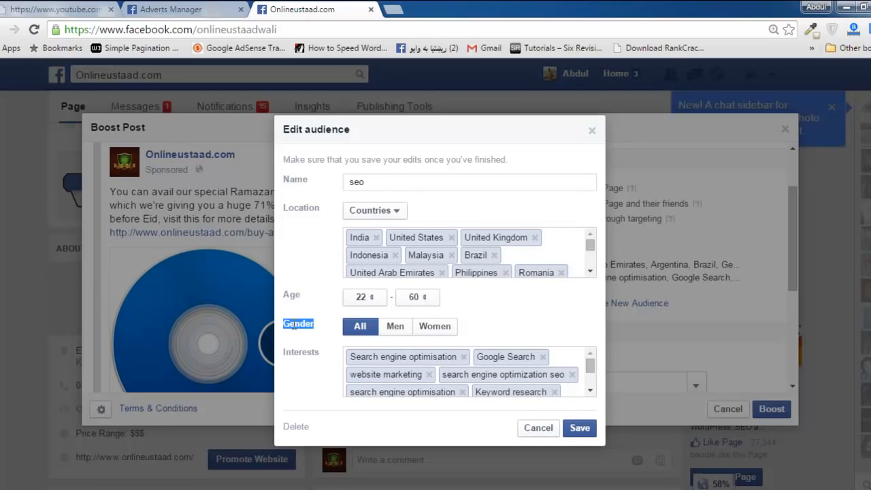
{"action": "double_click", "coordinate": [304, 351]}
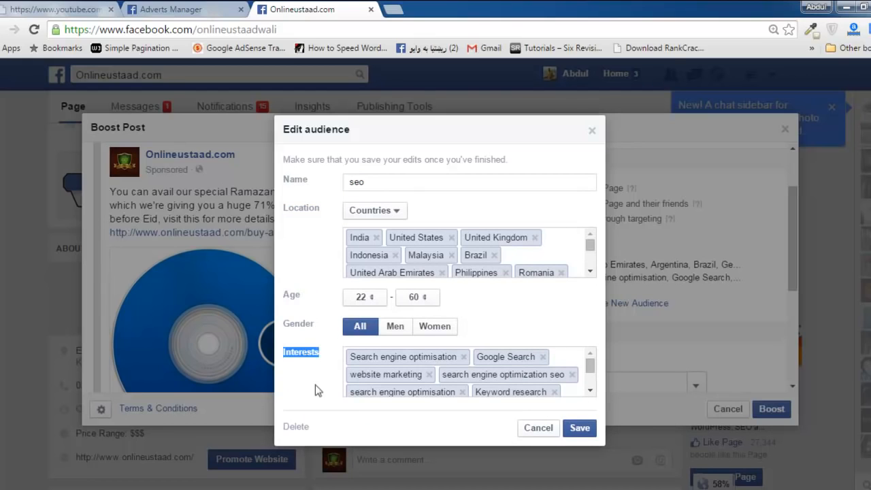
{"action": "left_click", "coordinate": [590, 391]}
{"action": "left_click_drag", "start_coordinate": [591, 377], "coordinate": [595, 349]}
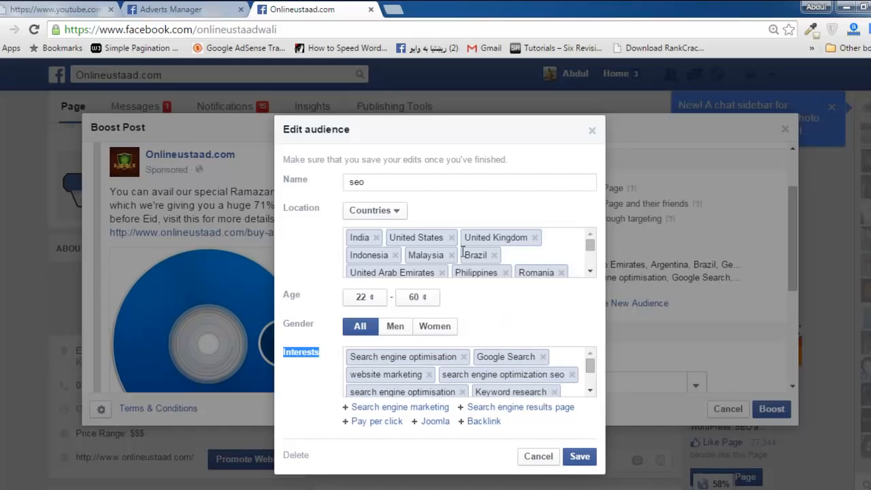
Review the location type options and the full list of countries targeted by the seo audience.
{"action": "left_click", "coordinate": [399, 215]}
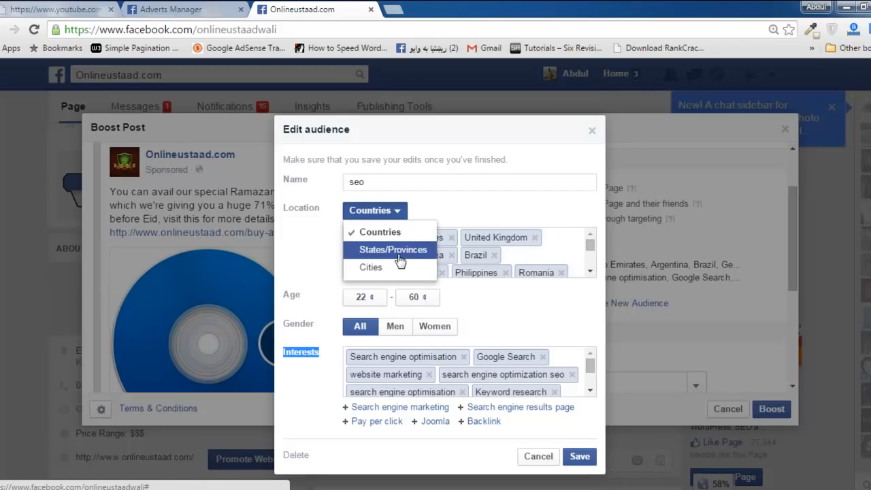
{"action": "left_click", "coordinate": [456, 199]}
{"action": "left_click", "coordinate": [589, 273]}
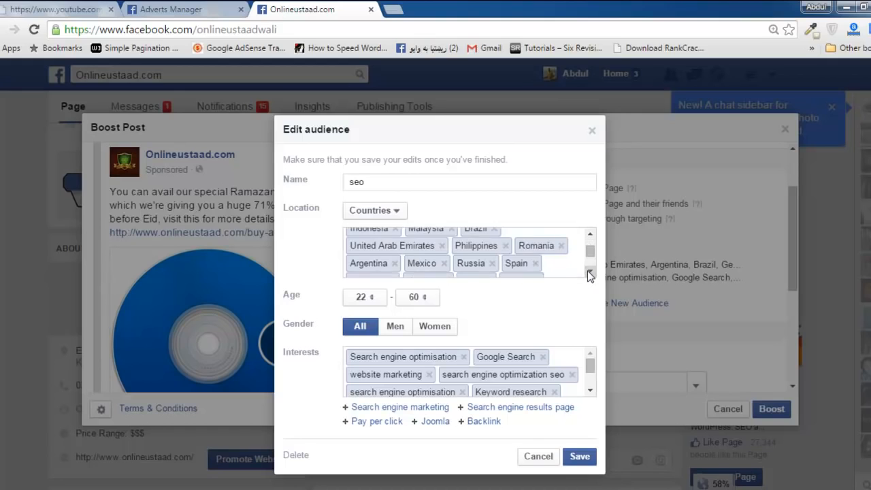
{"action": "left_click", "coordinate": [589, 272]}
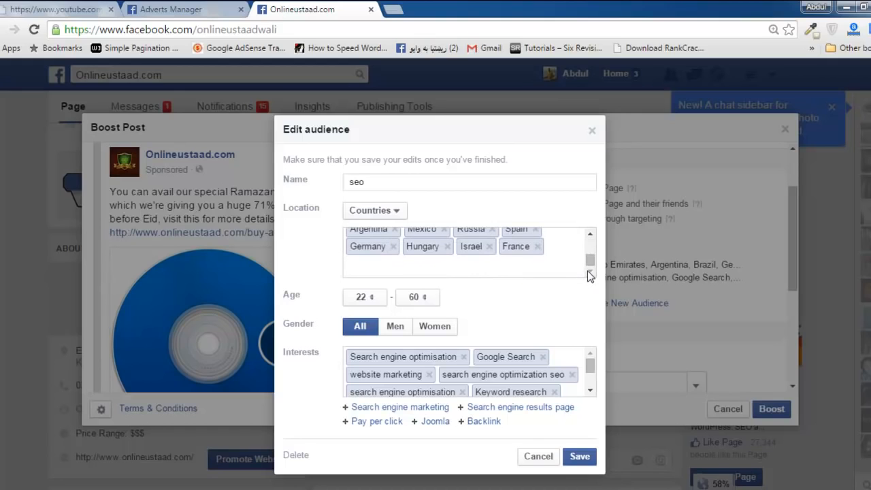
{"action": "left_click", "coordinate": [590, 235]}
{"action": "left_click", "coordinate": [590, 235]}
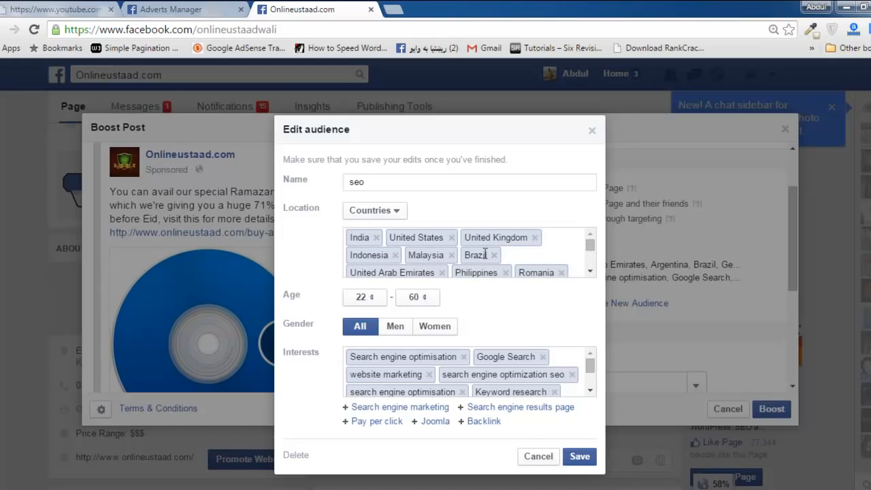
Remove Romania and all the other countries from the seo audience's location.
{"action": "left_click", "coordinate": [563, 273]}
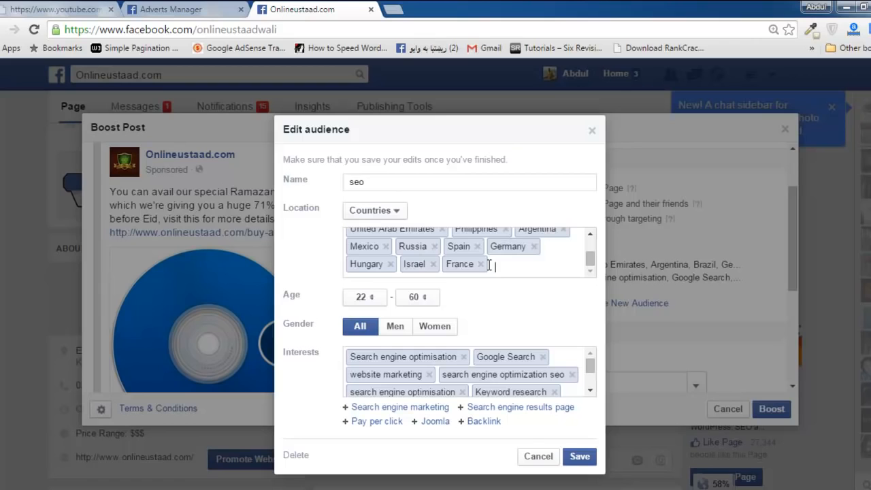
{"action": "key", "text": "BackSpace"}
{"action": "key", "text": "BackSpace"}
{"action": "key", "text": "BackSpace"}
{"action": "key", "text": "BackSpace"}
{"action": "key", "text": "BackSpace"}
{"action": "key", "text": "BackSpace"}
{"action": "key", "text": "BackSpace"}
{"action": "key", "text": "BackSpace"}
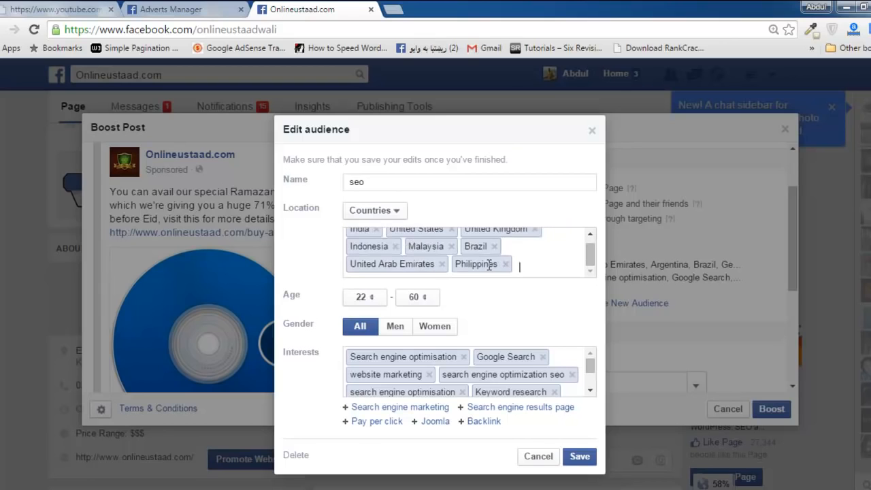
{"action": "key", "text": "BackSpace"}
{"action": "key", "text": "BackSpace"}
{"action": "key", "text": "BackSpace"}
{"action": "key", "text": "BackSpace"}
{"action": "key", "text": "BackSpace"}
{"action": "key", "text": "BackSpace"}
{"action": "key", "text": "BackSpace"}
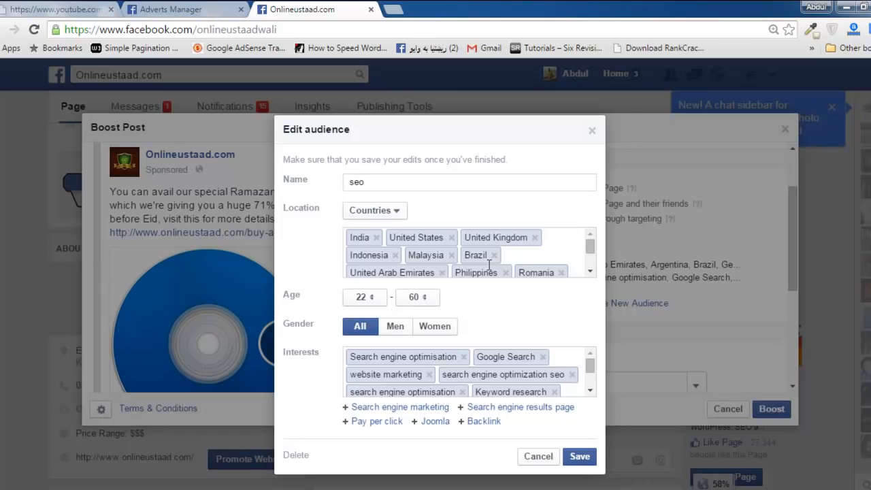
{"action": "key", "text": "BackSpace"}
{"action": "key", "text": "BackSpace"}
{"action": "key", "text": "BackSpace"}
{"action": "key", "text": "BackSpace"}
{"action": "key", "text": "BackSpace"}
{"action": "key", "text": "BackSpace"}
{"action": "key", "text": "BackSpace"}
{"action": "key", "text": "BackSpace"}
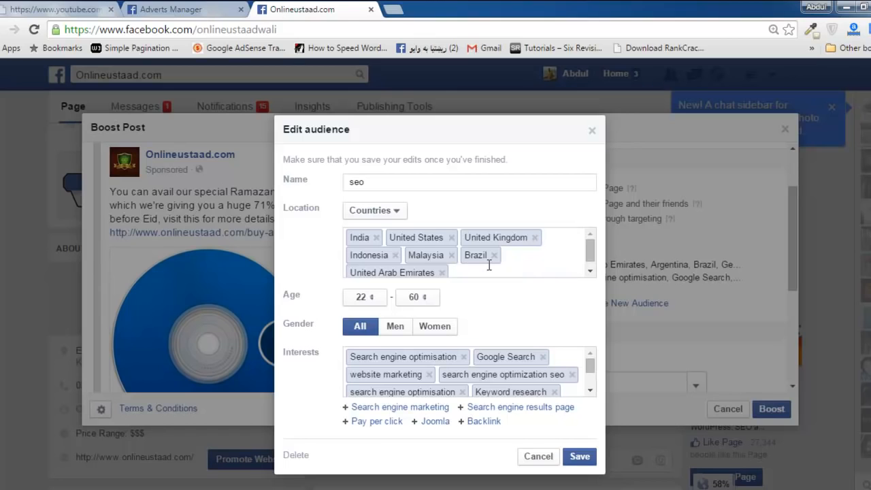
{"action": "key", "text": "BackSpace"}
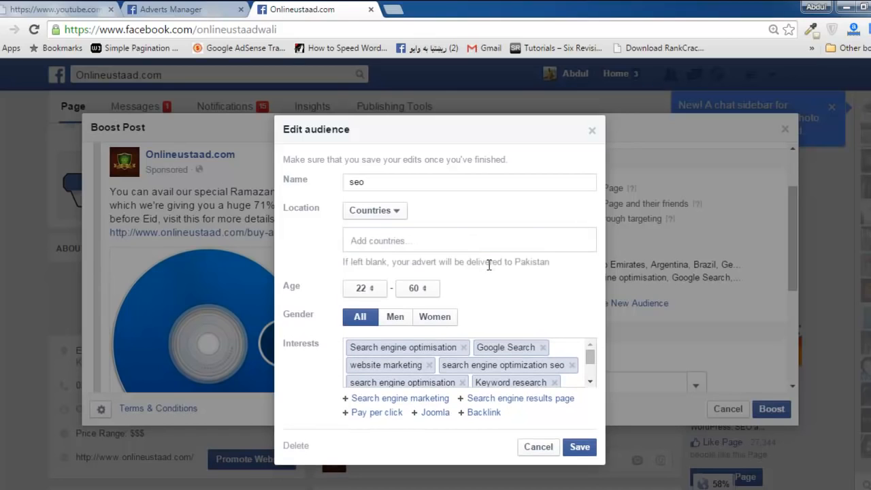
Try to add Pakistan to the seo audience's countries, and clear the entry.
{"action": "type", "text": "pakistan"}
{"action": "key", "text": "BackSpace"}
{"action": "key", "text": "BackSpace"}
{"action": "key", "text": "BackSpace"}
{"action": "key", "text": "BackSpace"}
{"action": "key", "text": "BackSpace"}
{"action": "key", "text": "BackSpace"}
{"action": "key", "text": "BackSpace"}
{"action": "key", "text": "BackSpace"}
{"action": "type", "text": "Pakista"}
{"action": "type", "text": "n"}
Try to add India to the seo audience's countries, and clear the entry.
{"action": "key", "text": "BackSpace"}
{"action": "key", "text": "BackSpace"}
{"action": "key", "text": "BackSpace"}
{"action": "key", "text": "BackSpace"}
{"action": "key", "text": "BackSpace"}
{"action": "key", "text": "BackSpace"}
{"action": "key", "text": "BackSpace"}
{"action": "key", "text": "BackSpace"}
{"action": "key", "text": "BackSpace"}
{"action": "type", "text": "India ,"}
Try to add United Arab Emirates to the seo audience's countries, and clear the entry.
{"action": "key", "text": "BackSpace"}
{"action": "key", "text": "BackSpace"}
{"action": "key", "text": "BackSpace"}
{"action": "key", "text": "BackSpace"}
{"action": "key", "text": "BackSpace"}
{"action": "key", "text": "BackSpace"}
{"action": "key", "text": "BackSpace"}
{"action": "type", "text": "India"}
{"action": "key", "text": "BackSpace"}
{"action": "key", "text": "BackSpace"}
{"action": "key", "text": "BackSpace"}
{"action": "key", "text": "BackSpace"}
{"action": "key", "text": "BackSpace"}
{"action": "type", "text": "U"}
{"action": "key", "text": "BackSpace"}
{"action": "type", "text": "United Arab Emirates"}
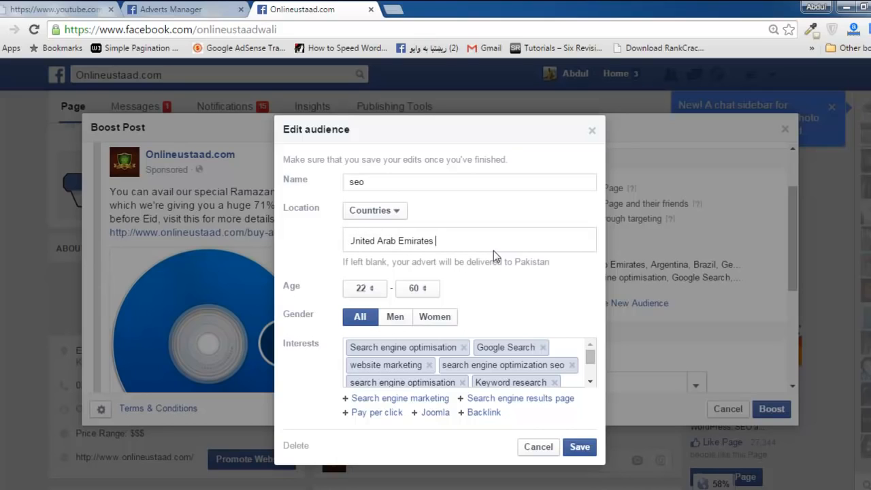
{"action": "mouse_move", "coordinate": [529, 241]}
{"action": "left_mouse_down"}
{"action": "mouse_move", "coordinate": [529, 297]}
{"action": "mouse_move", "coordinate": [529, 244]}
{"action": "left_mouse_up"}
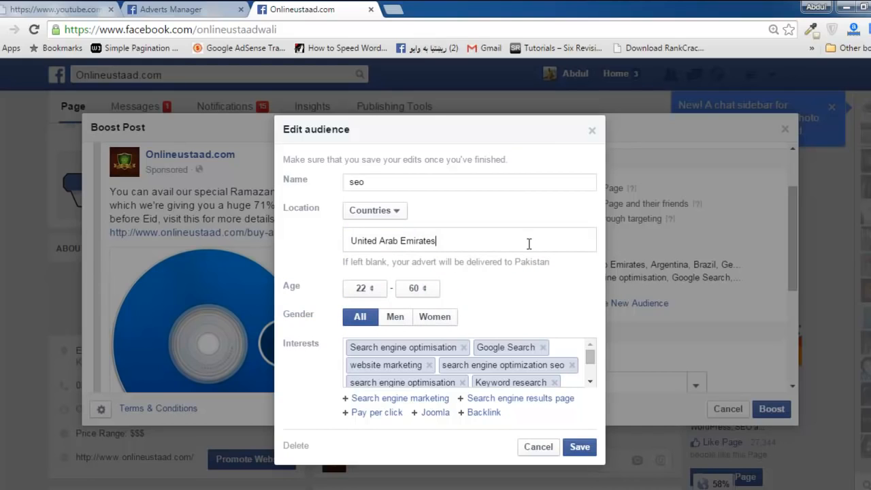
{"action": "key", "text": "BackSpace"}
{"action": "key", "text": "BackSpace"}
{"action": "key", "text": "BackSpace"}
{"action": "key", "text": "BackSpace"}
{"action": "key", "text": "BackSpace"}
{"action": "key", "text": "BackSpace"}
{"action": "key", "text": "BackSpace"}
{"action": "key", "text": "BackSpace"}
{"action": "key", "text": "BackSpace"}
{"action": "key", "text": "BackSpace"}
{"action": "key", "text": "BackSpace"}
{"action": "key", "text": "BackSpace"}
{"action": "key", "text": "BackSpace"}
{"action": "key", "text": "BackSpace"}
{"action": "key", "text": "BackSpace"}
{"action": "key", "text": "BackSpace"}
{"action": "key", "text": "BackSpace"}
{"action": "key", "text": "BackSpace"}
{"action": "key", "text": "BackSpace"}
{"action": "key", "text": "BackSpace"}
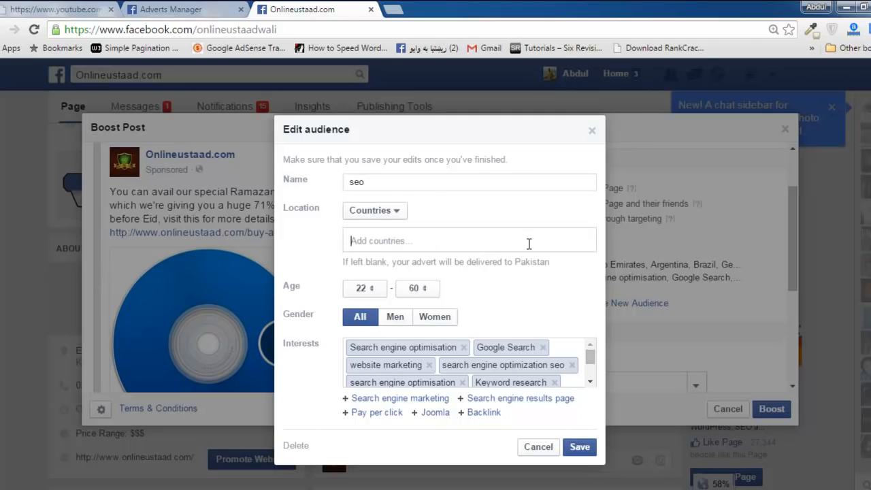
Try to add India, Israel, United States to the seo audience's countries as one comma-separated entry.
{"action": "type", "text": "India, Israel, Unisted"}
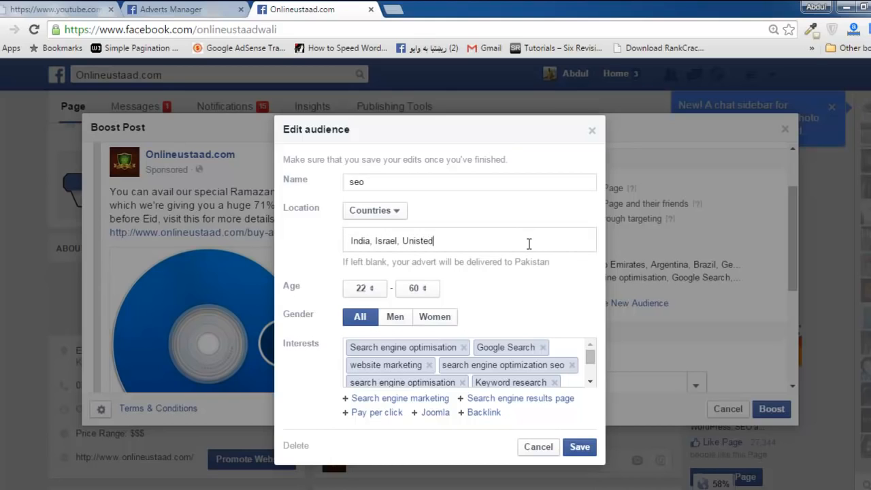
{"action": "key", "text": "BackSpace"}
{"action": "key", "text": "BackSpace"}
{"action": "key", "text": "BackSpace"}
{"action": "key", "text": "BackSpace"}
{"action": "type", "text": "ted S"}
{"action": "type", "text": "tates"}
Review the location type options and the minimum and maximum age choices of the seo audience.
{"action": "left_click", "coordinate": [398, 216]}
{"action": "left_click", "coordinate": [398, 216]}
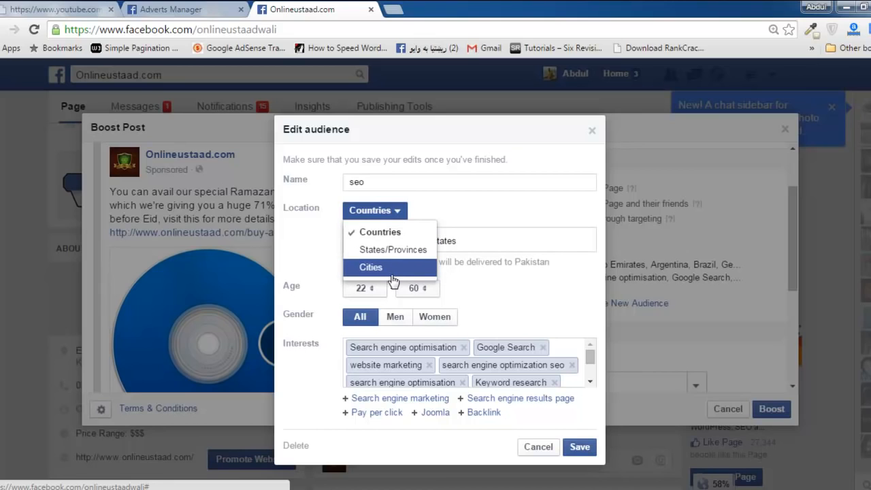
{"action": "left_click", "coordinate": [492, 221]}
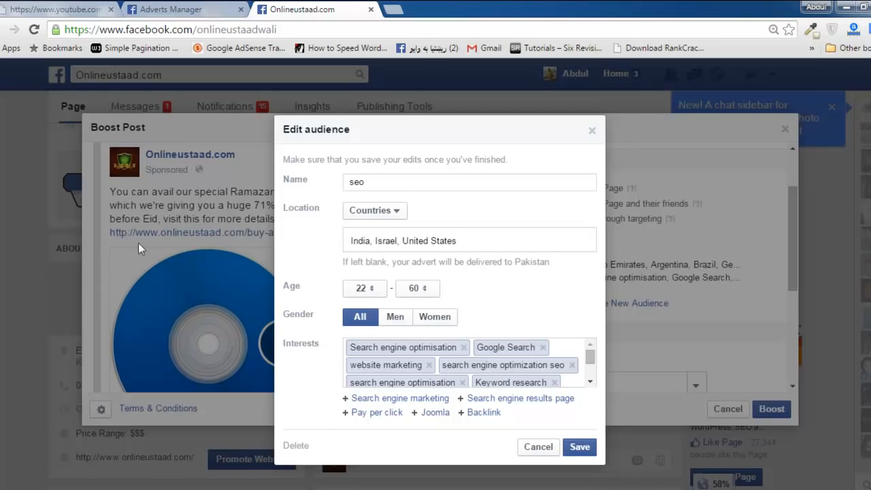
{"action": "left_click", "coordinate": [374, 292]}
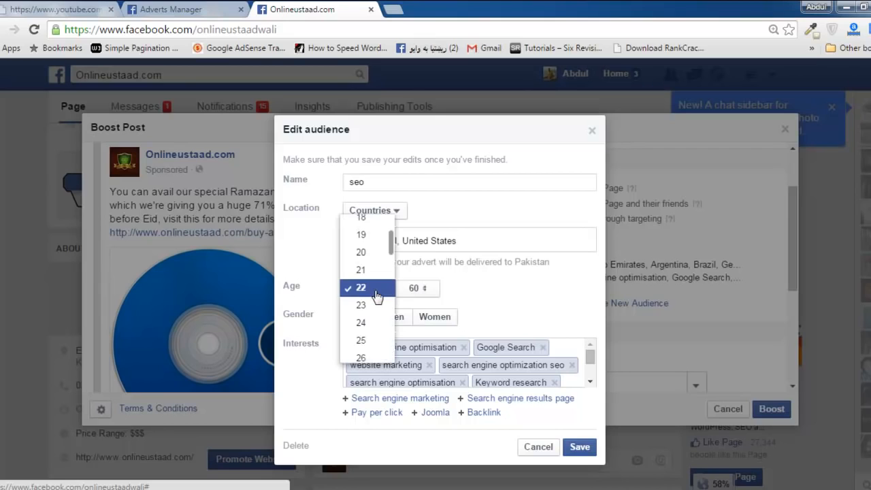
{"action": "left_click", "coordinate": [432, 292]}
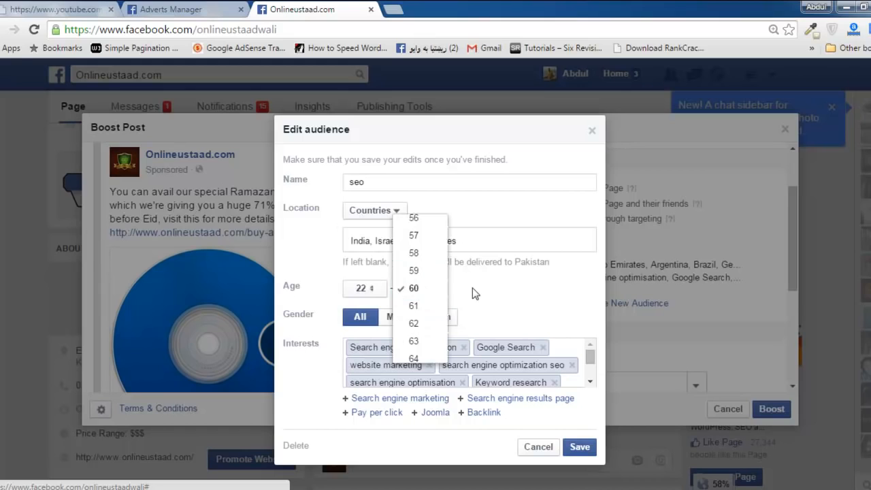
{"action": "left_click", "coordinate": [426, 292]}
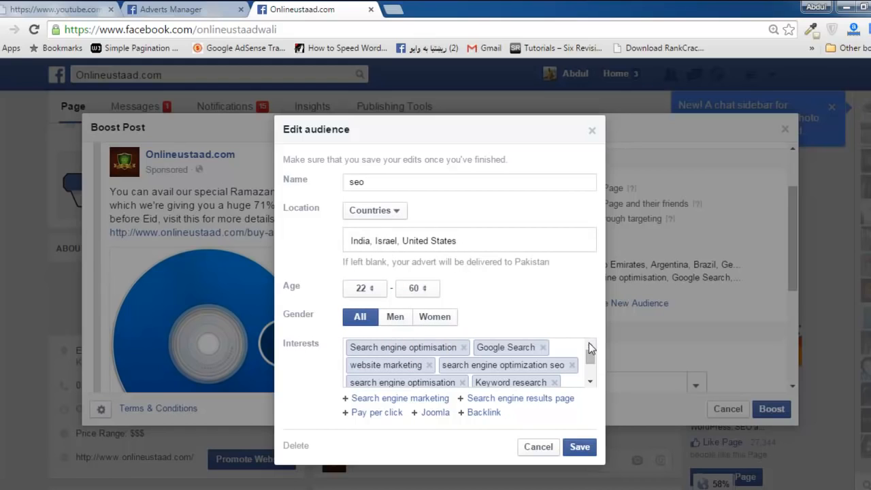
Try the Men and Women gender options for the seo audience, and set the gender back to All.
{"action": "left_click", "coordinate": [397, 320]}
{"action": "left_click", "coordinate": [430, 320]}
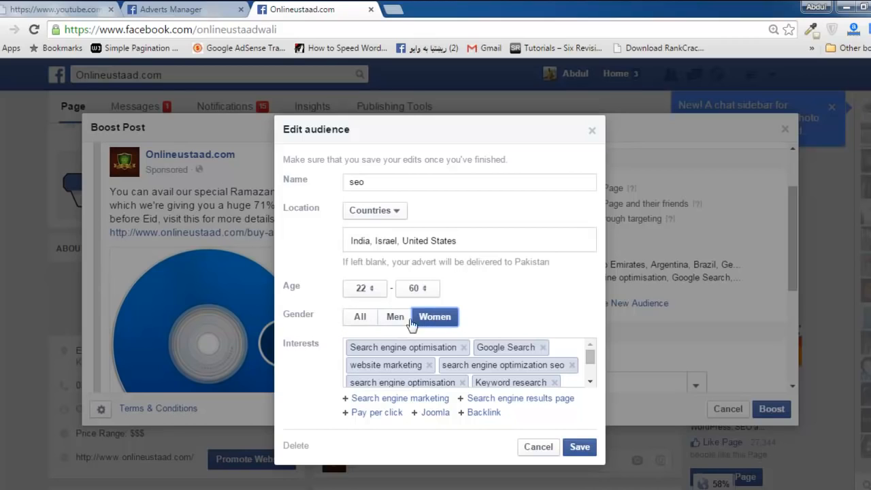
{"action": "left_click", "coordinate": [361, 318]}
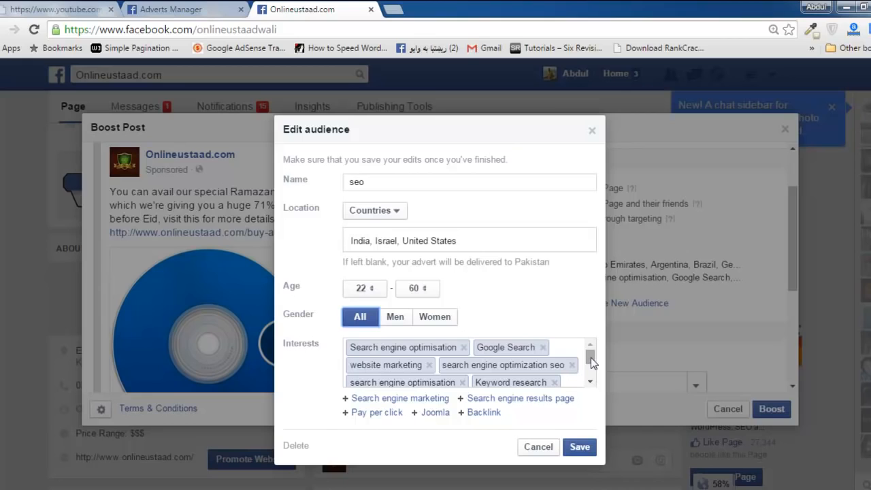
Review the seo audience's full list of interests and save the audience.
{"action": "left_click_drag", "start_coordinate": [590, 357], "coordinate": [596, 379]}
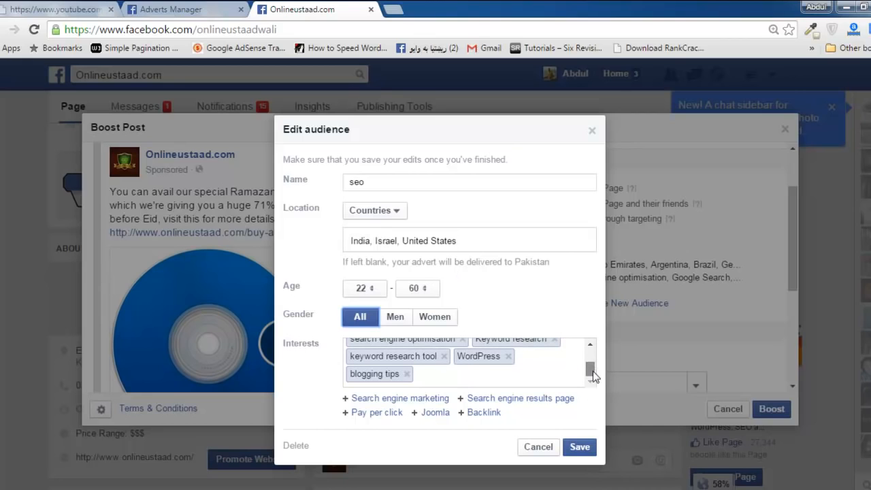
{"action": "left_click_drag", "start_coordinate": [593, 371], "coordinate": [593, 348]}
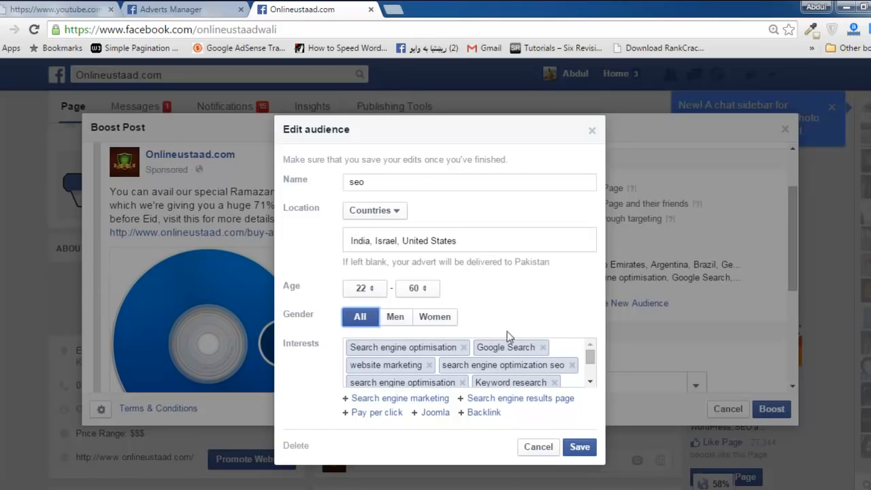
{"action": "left_click", "coordinate": [579, 447]}
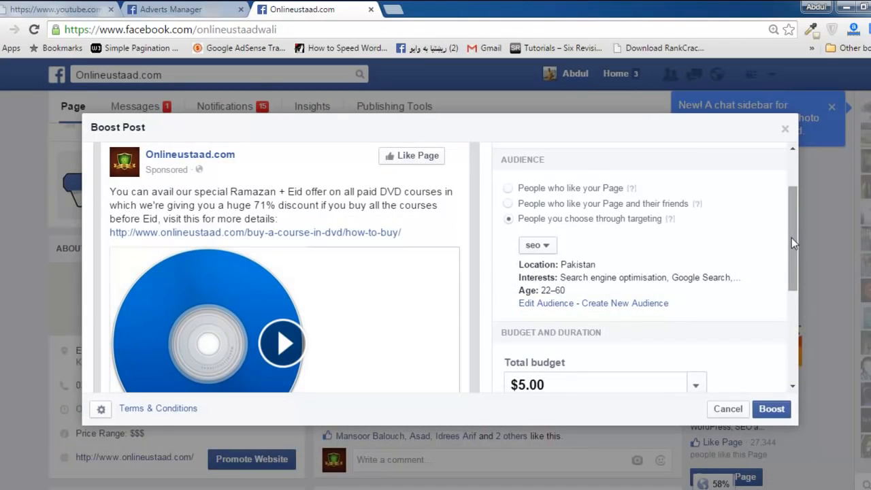
Try total budgets of $20.00 and $60.00 for the boosted post, and set the budget back to $5.00.
{"action": "left_click_drag", "start_coordinate": [791, 237], "coordinate": [794, 284]}
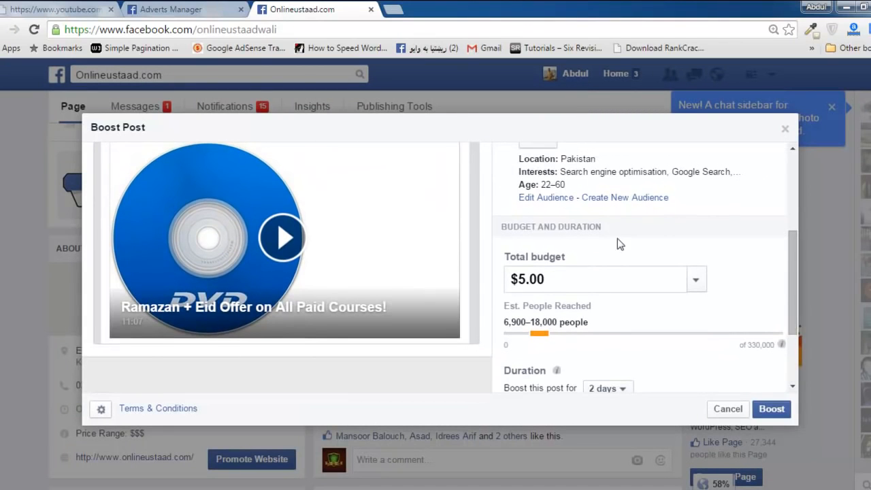
{"action": "mouse_move", "coordinate": [793, 283]}
{"action": "left_mouse_down"}
{"action": "mouse_move", "coordinate": [794, 346]}
{"action": "mouse_move", "coordinate": [792, 283]}
{"action": "left_mouse_up"}
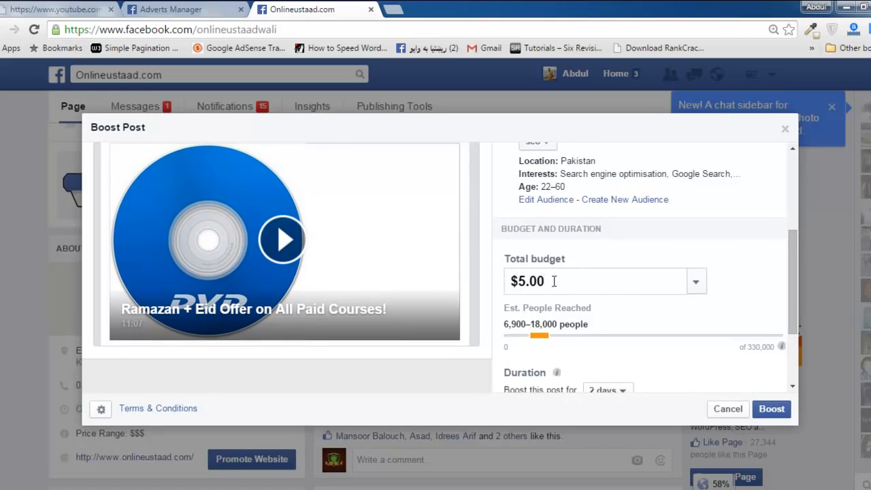
{"action": "left_click_drag", "start_coordinate": [555, 281], "coordinate": [512, 281]}
{"action": "left_click", "coordinate": [553, 281]}
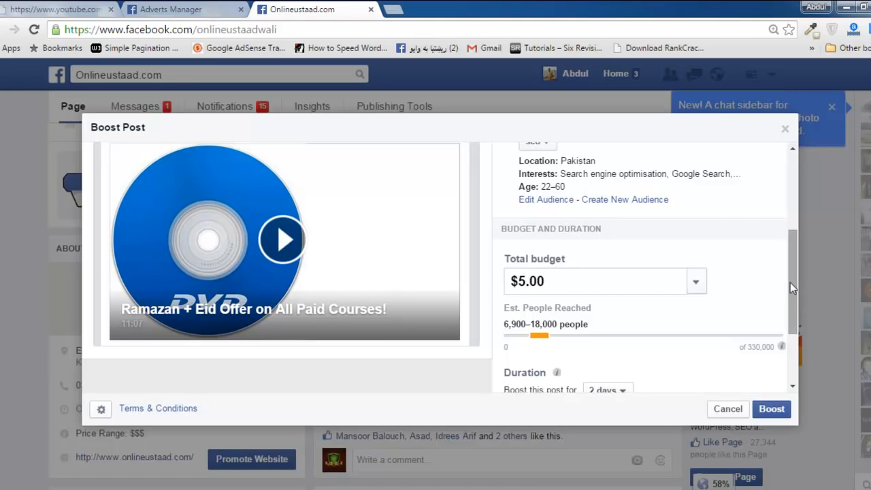
{"action": "left_click_drag", "start_coordinate": [790, 282], "coordinate": [779, 303]}
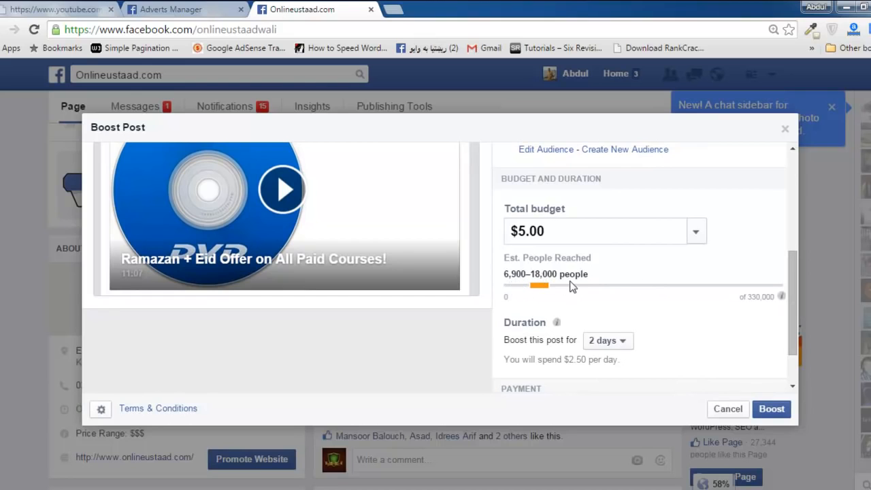
{"action": "left_click", "coordinate": [692, 238]}
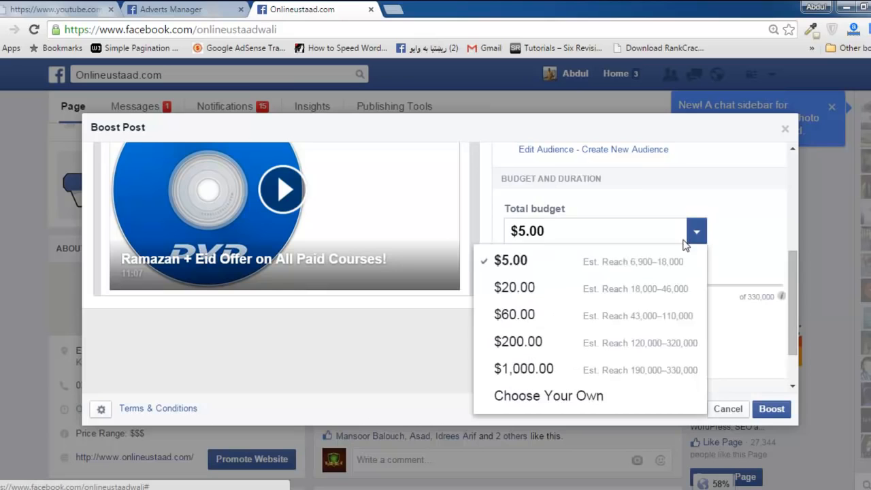
{"action": "left_click", "coordinate": [569, 298]}
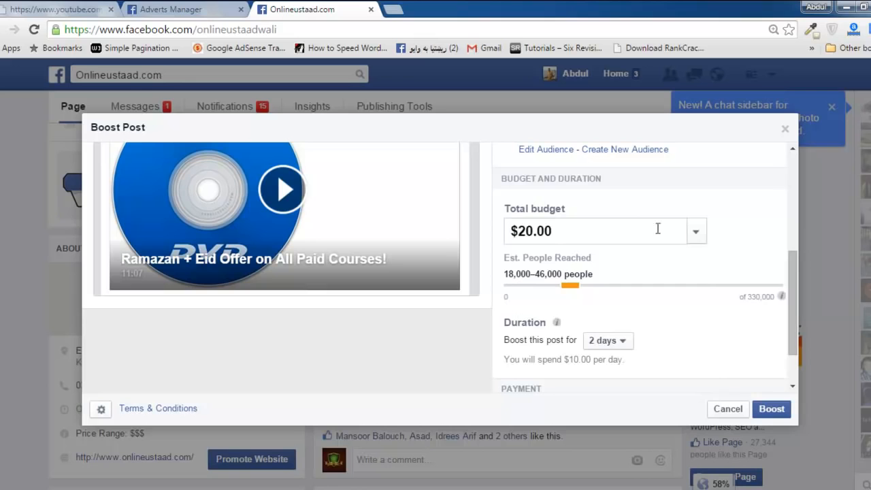
{"action": "left_click", "coordinate": [694, 232]}
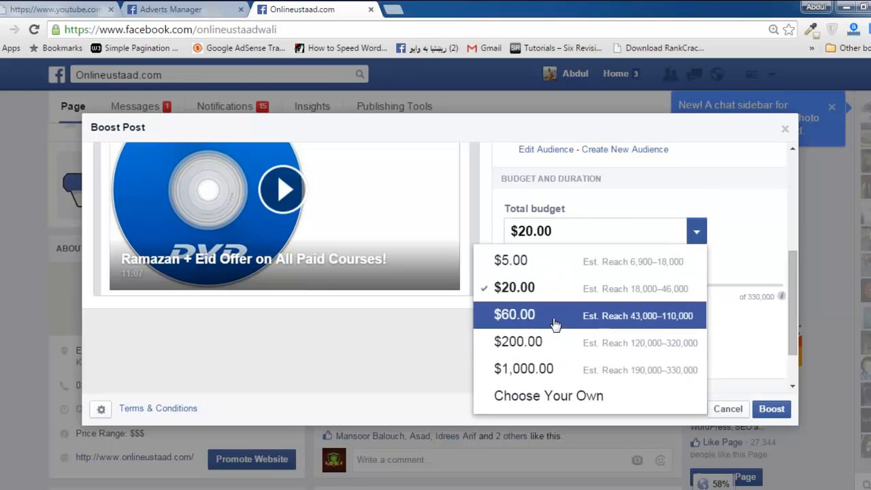
{"action": "left_click", "coordinate": [558, 319]}
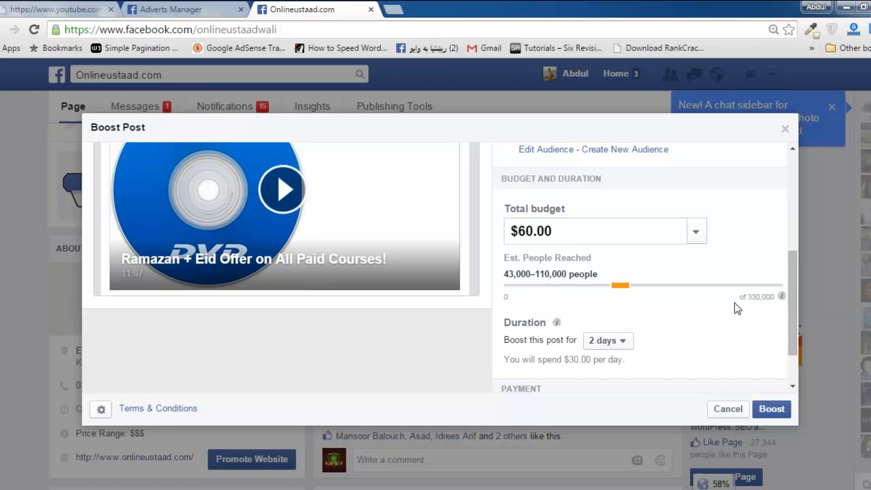
{"action": "left_click_drag", "start_coordinate": [792, 285], "coordinate": [787, 238]}
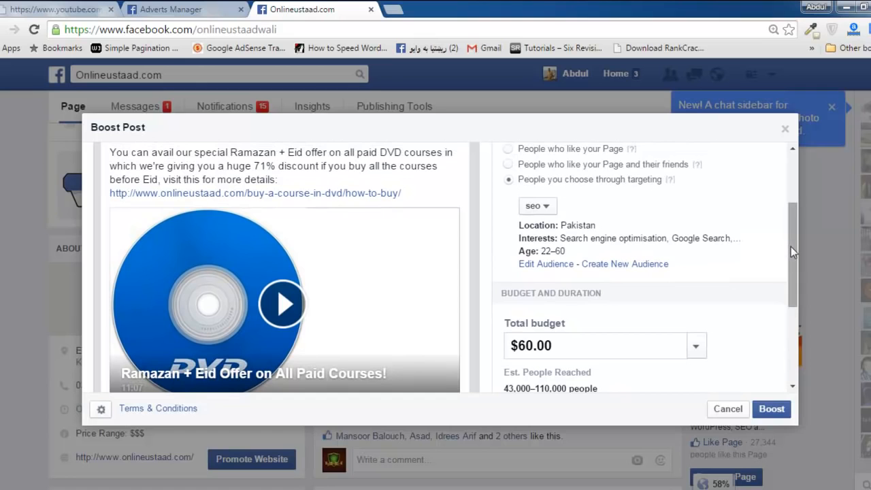
{"action": "left_click_drag", "start_coordinate": [791, 247], "coordinate": [788, 303]}
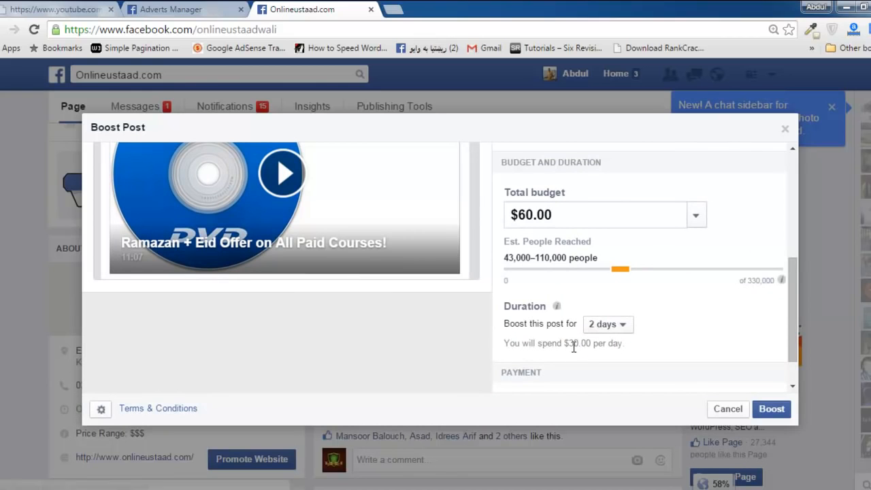
{"action": "left_click", "coordinate": [695, 216]}
{"action": "left_click", "coordinate": [562, 243]}
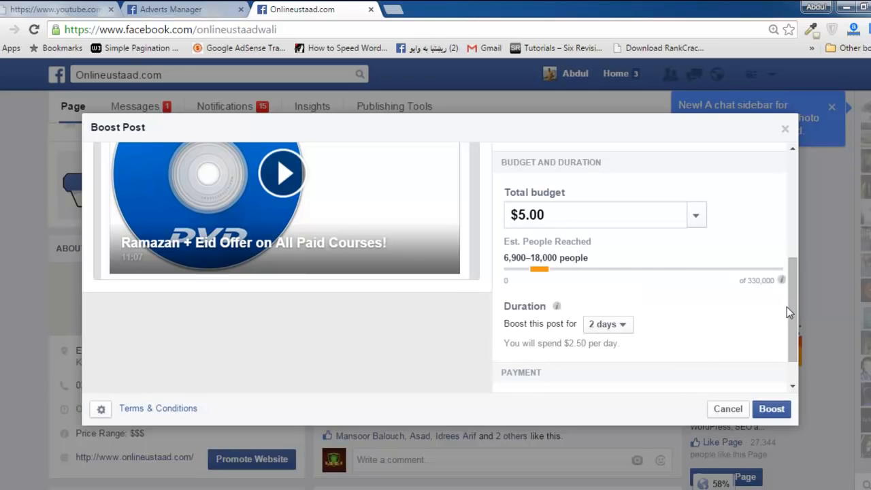
Set the boost duration to 5 days and check the resulting daily spend.
{"action": "left_click_drag", "start_coordinate": [795, 319], "coordinate": [794, 345]}
{"action": "mouse_move", "coordinate": [556, 264]}
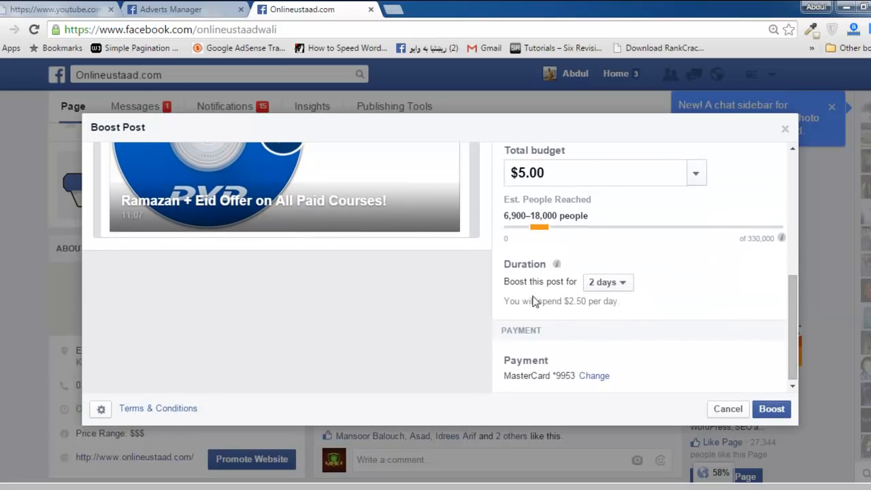
{"action": "left_click", "coordinate": [610, 285]}
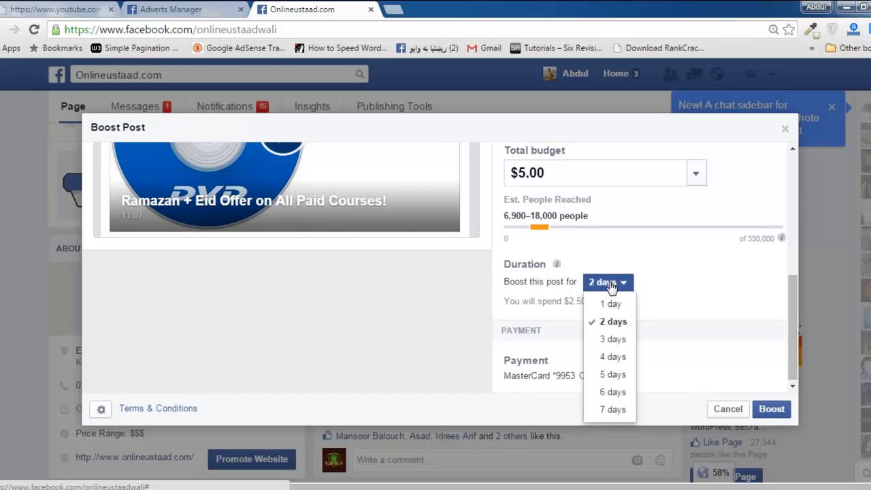
{"action": "left_click", "coordinate": [682, 278]}
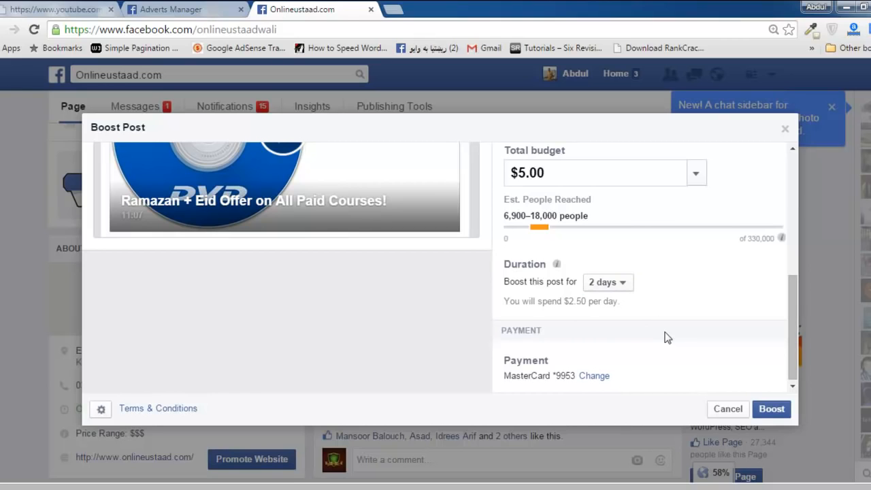
{"action": "left_click", "coordinate": [622, 287]}
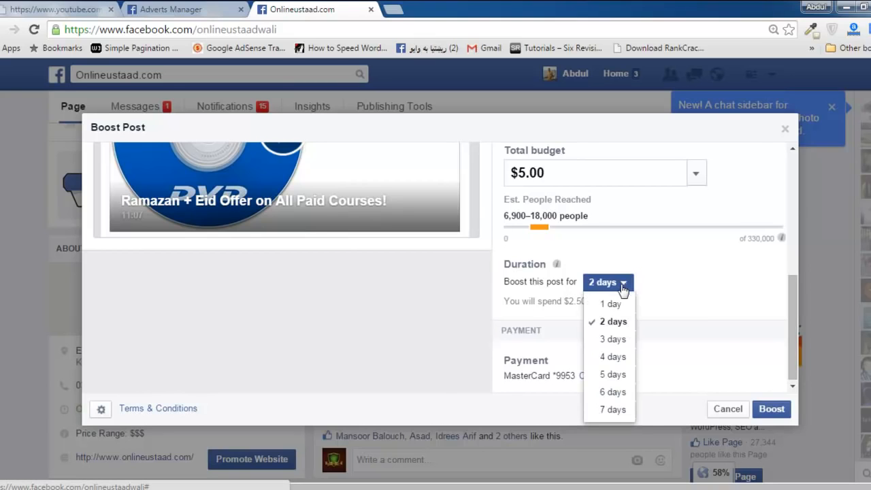
{"action": "left_click", "coordinate": [613, 374]}
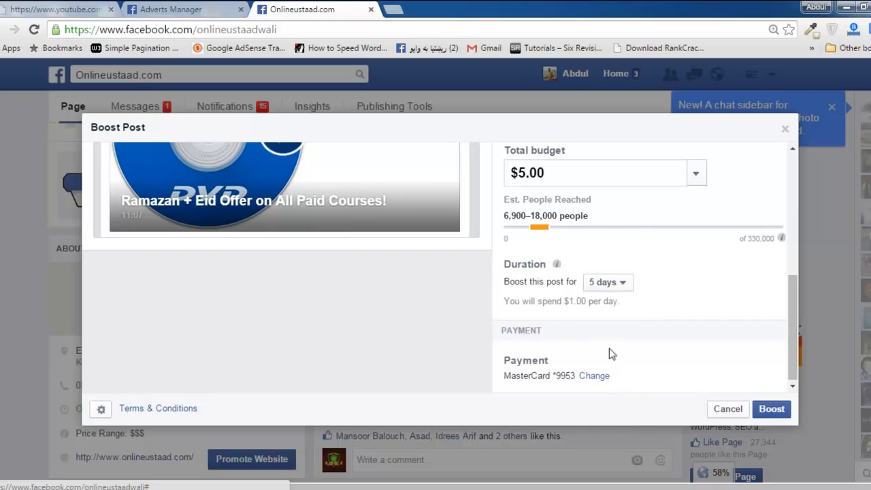
{"action": "left_click_drag", "start_coordinate": [566, 301], "coordinate": [591, 303]}
{"action": "left_click", "coordinate": [592, 304]}
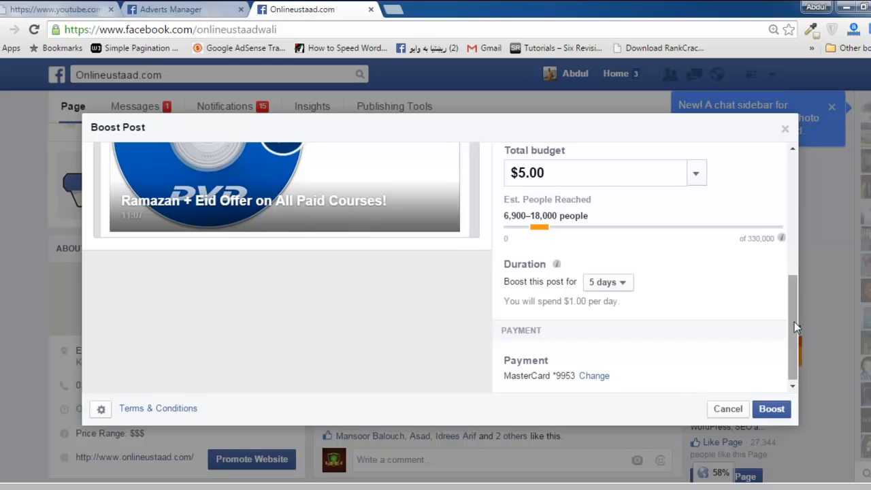
Review the boost's payment method, budget, duration, audience settings and advert preview.
{"action": "left_click_drag", "start_coordinate": [796, 327], "coordinate": [796, 330]}
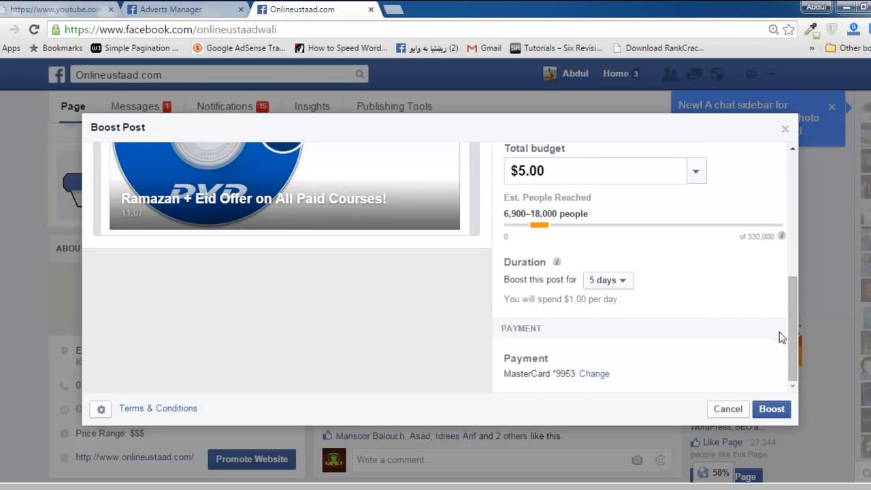
{"action": "scroll", "coordinate": [789, 340], "scroll_direction": "up", "scroll_amount": 3}
{"action": "scroll", "coordinate": [786, 350], "scroll_direction": "down", "scroll_amount": 3}
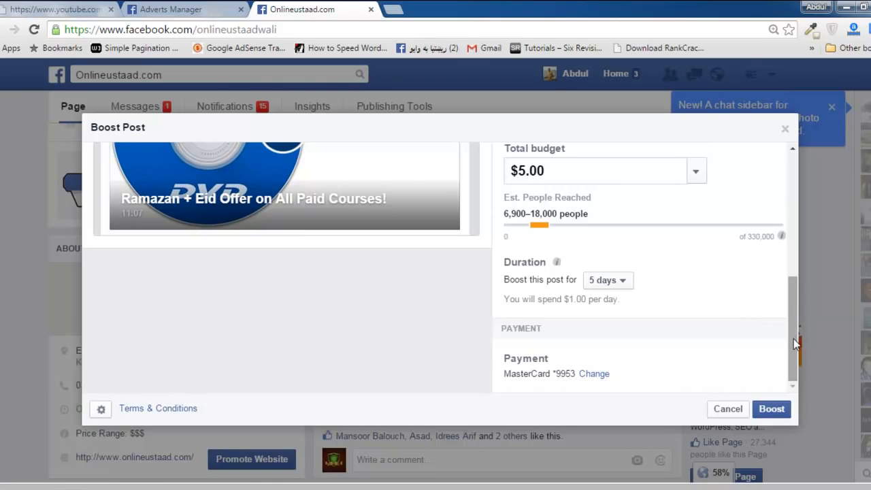
{"action": "left_click_drag", "start_coordinate": [794, 347], "coordinate": [772, 181]}
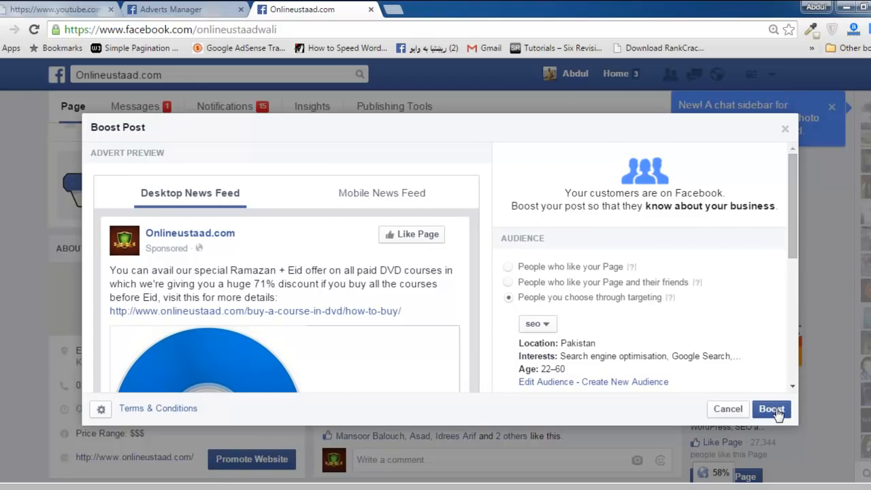
{"action": "left_click_drag", "start_coordinate": [793, 214], "coordinate": [773, 206]}
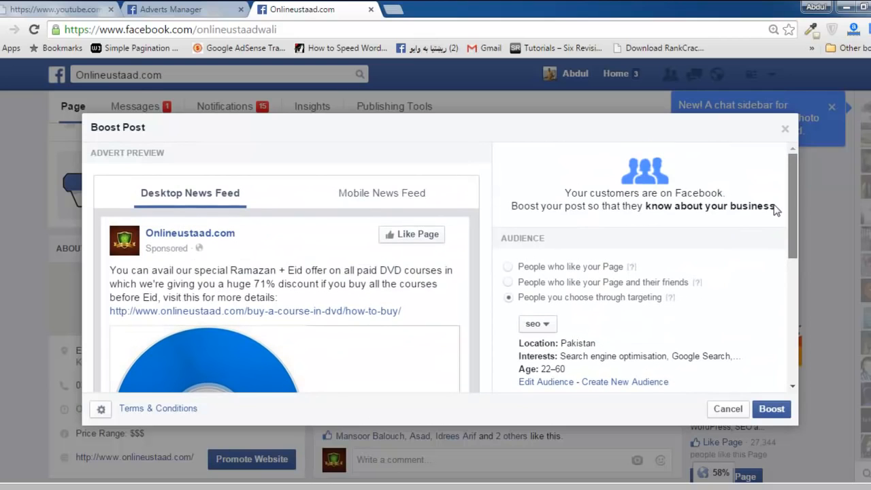
Recheck the Boost Post dialog's advert preview, targeting, budget, duration and payment sections, and close the dialog without boosting the post.
{"action": "left_click_drag", "start_coordinate": [776, 210], "coordinate": [783, 277]}
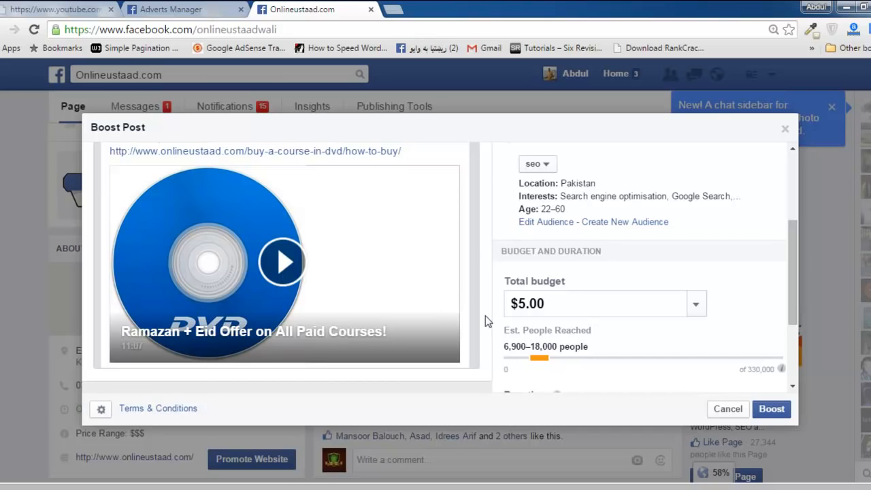
{"action": "left_click_drag", "start_coordinate": [793, 288], "coordinate": [781, 367]}
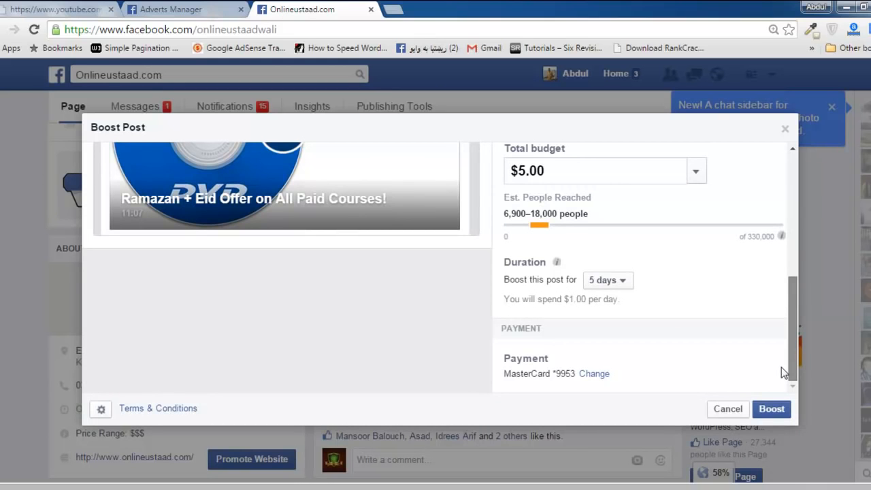
{"action": "scroll", "coordinate": [761, 225], "scroll_direction": "up", "scroll_amount": 5}
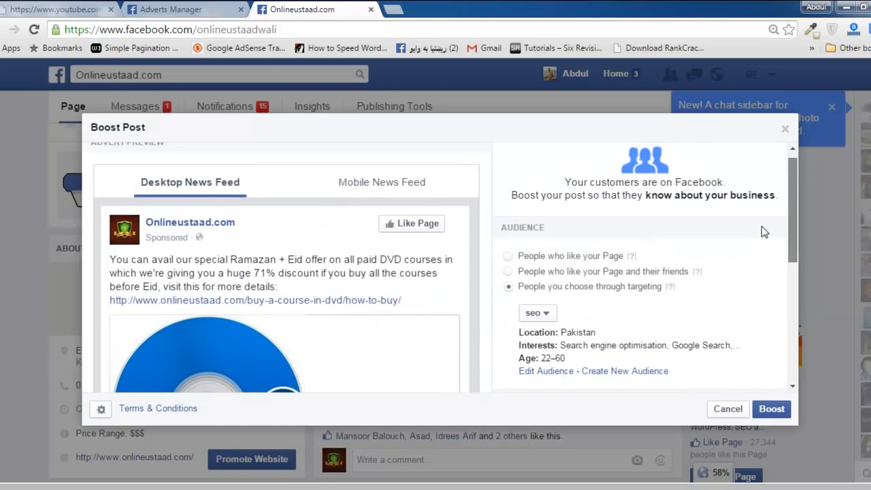
{"action": "scroll", "coordinate": [774, 280], "scroll_direction": "down", "scroll_amount": 3}
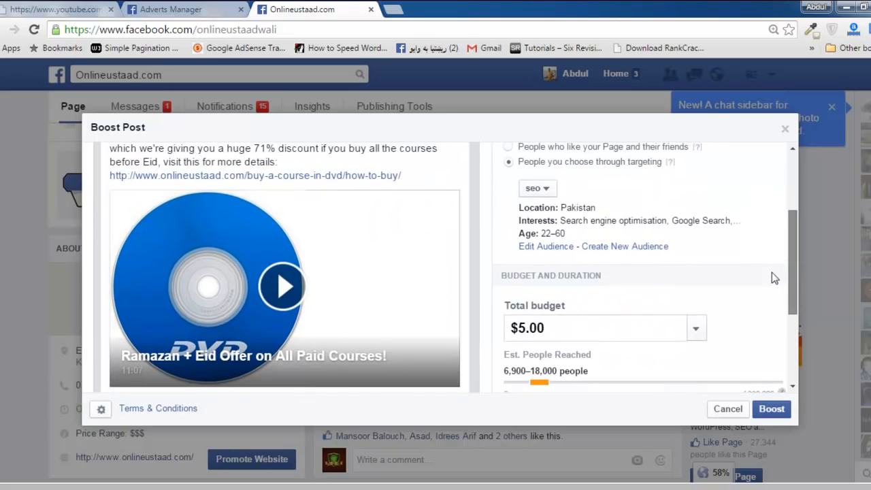
{"action": "scroll", "coordinate": [771, 272], "scroll_direction": "up", "scroll_amount": 1}
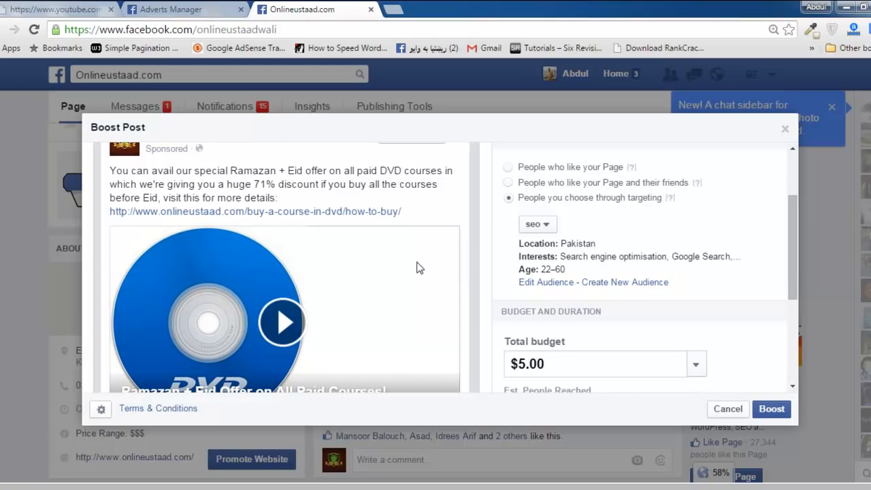
{"action": "left_click_drag", "start_coordinate": [791, 262], "coordinate": [791, 199]}
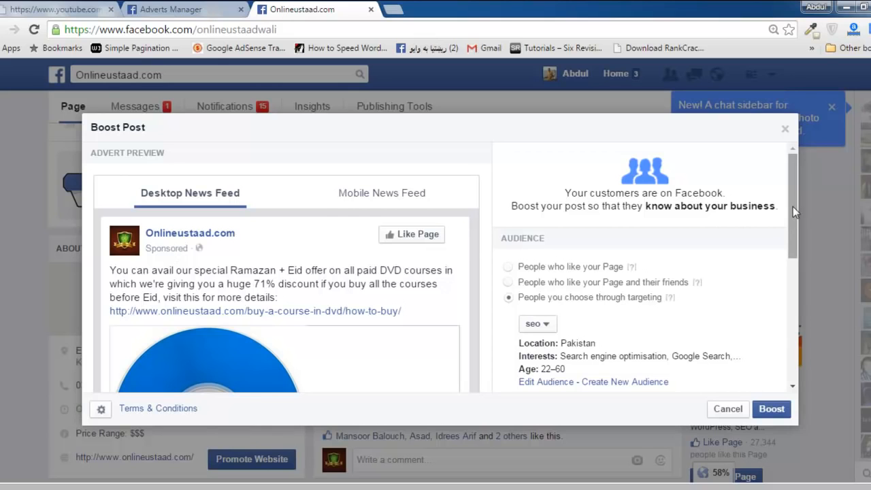
{"action": "left_click_drag", "start_coordinate": [793, 206], "coordinate": [792, 234]}
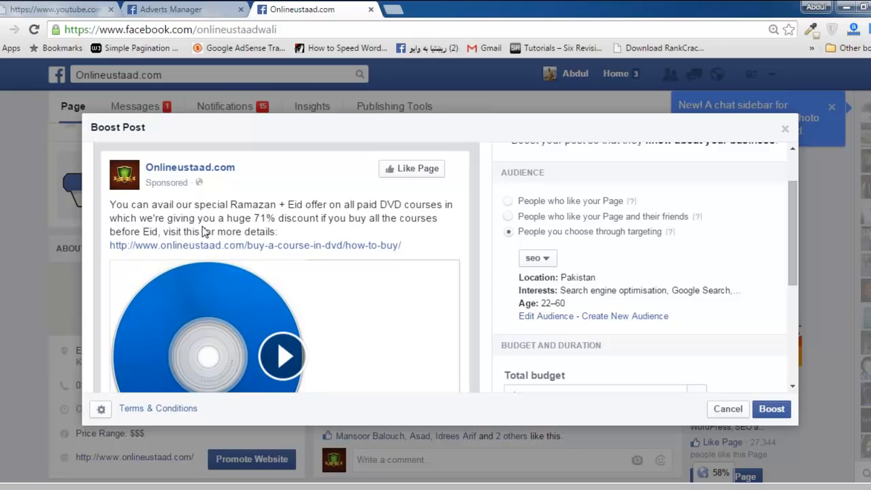
{"action": "mouse_move", "coordinate": [794, 254]}
{"action": "left_mouse_down"}
{"action": "mouse_move", "coordinate": [794, 219]}
{"action": "mouse_move", "coordinate": [799, 344]}
{"action": "mouse_move", "coordinate": [786, 242]}
{"action": "left_mouse_up"}
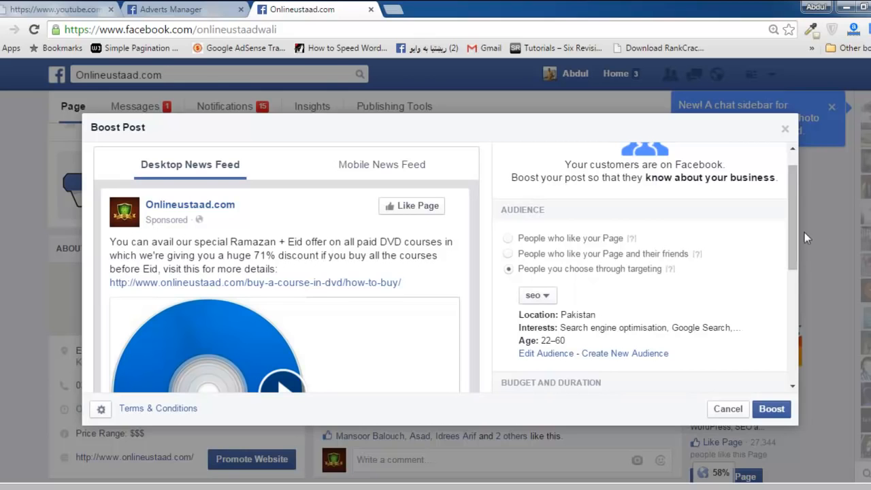
{"action": "left_click_drag", "start_coordinate": [792, 226], "coordinate": [792, 249]}
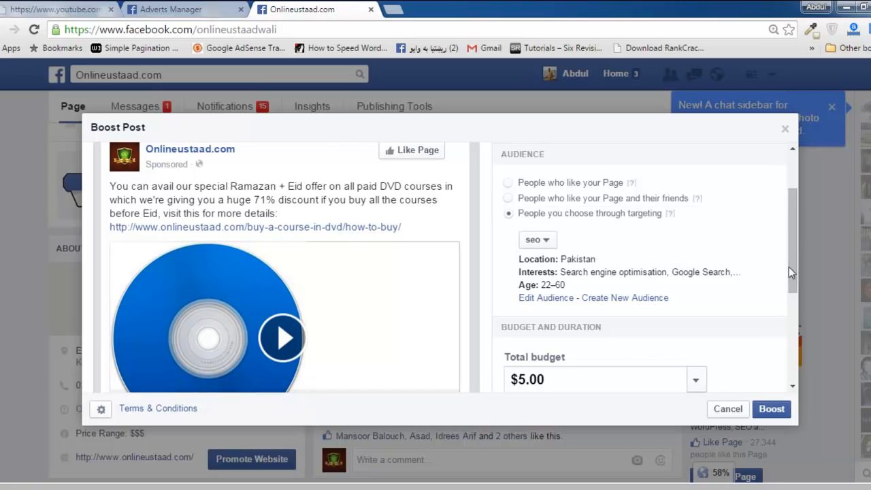
{"action": "scroll", "coordinate": [788, 272], "scroll_direction": "down", "scroll_amount": 3}
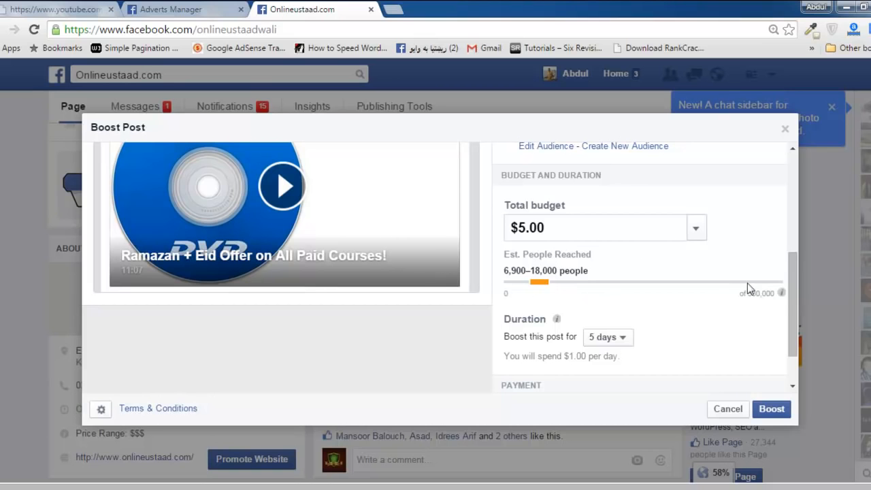
{"action": "left_click_drag", "start_coordinate": [791, 297], "coordinate": [788, 252]}
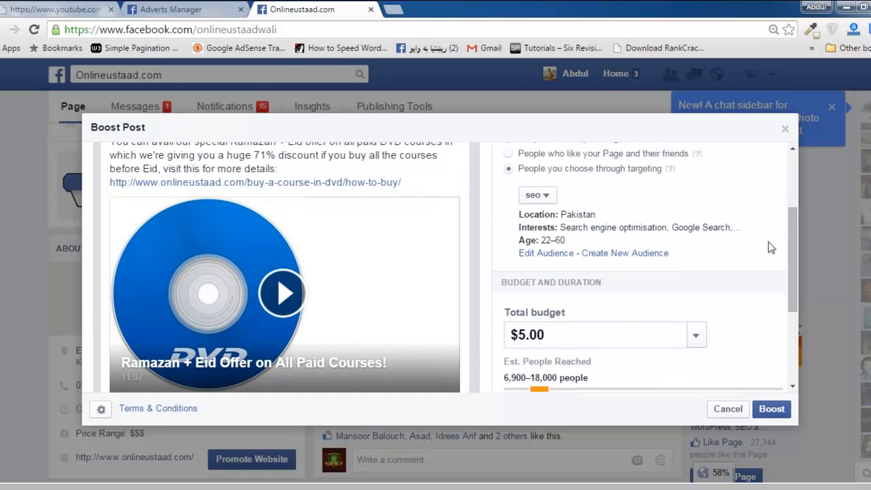
{"action": "left_click_drag", "start_coordinate": [788, 255], "coordinate": [793, 309]}
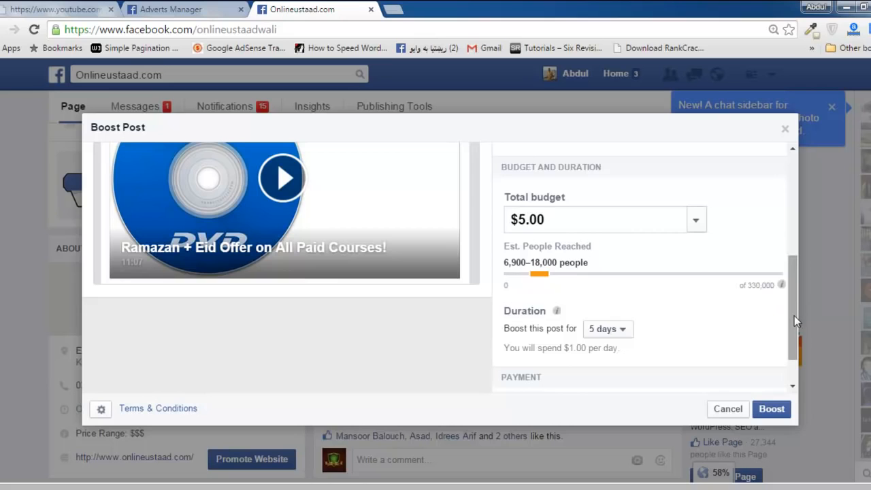
{"action": "left_click_drag", "start_coordinate": [794, 316], "coordinate": [794, 291]}
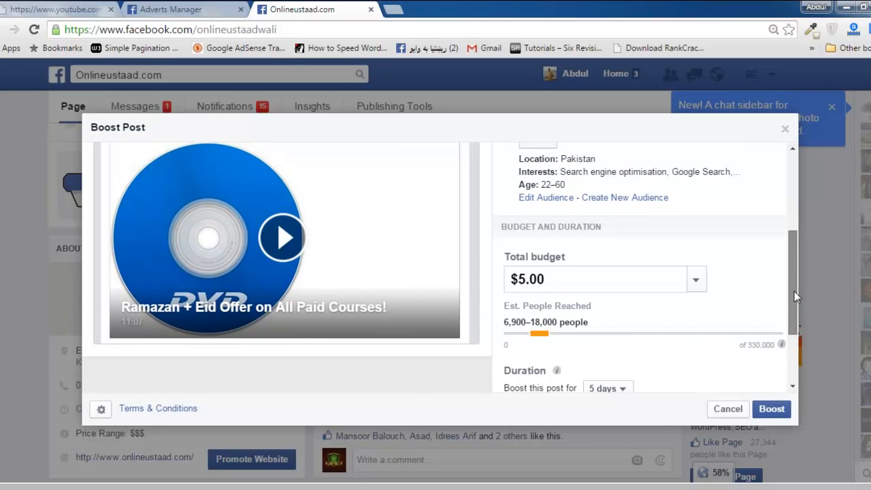
{"action": "mouse_move", "coordinate": [794, 291]}
{"action": "left_mouse_down"}
{"action": "mouse_move", "coordinate": [794, 313]}
{"action": "mouse_move", "coordinate": [794, 296]}
{"action": "left_mouse_up"}
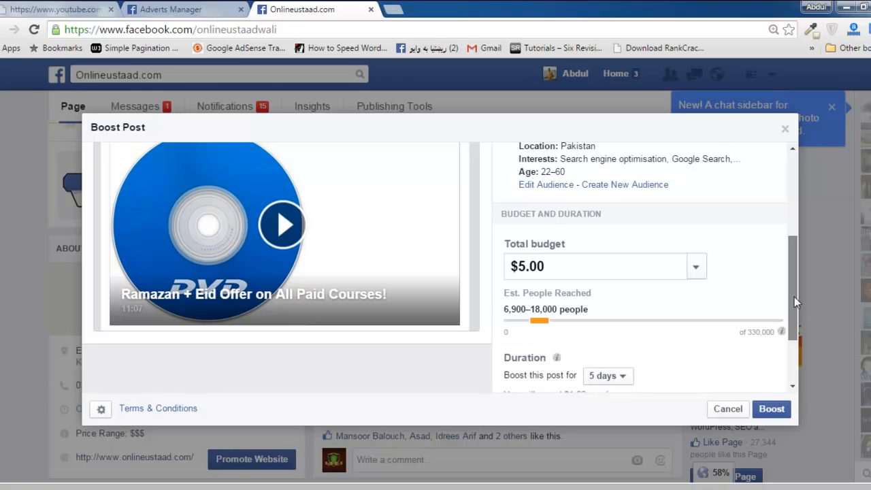
{"action": "left_click_drag", "start_coordinate": [794, 296], "coordinate": [786, 203]}
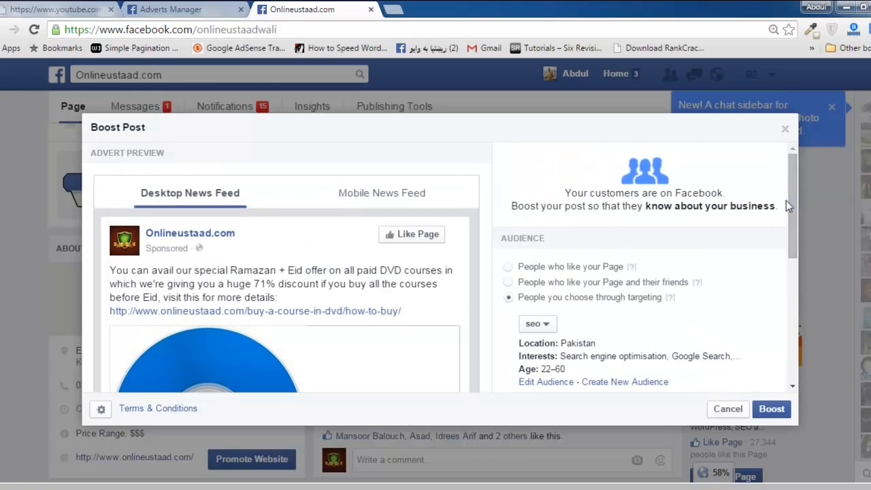
{"action": "left_click", "coordinate": [785, 131]}
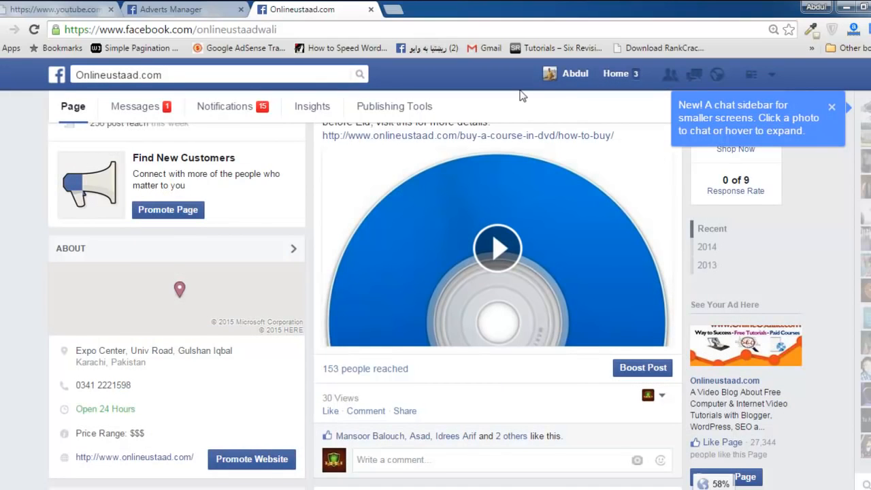
Check the campaign objectives in Adverts Manager, return to the Onlineustaad.com page and open its Promote Page advert setup.
{"action": "left_click", "coordinate": [252, 8]}
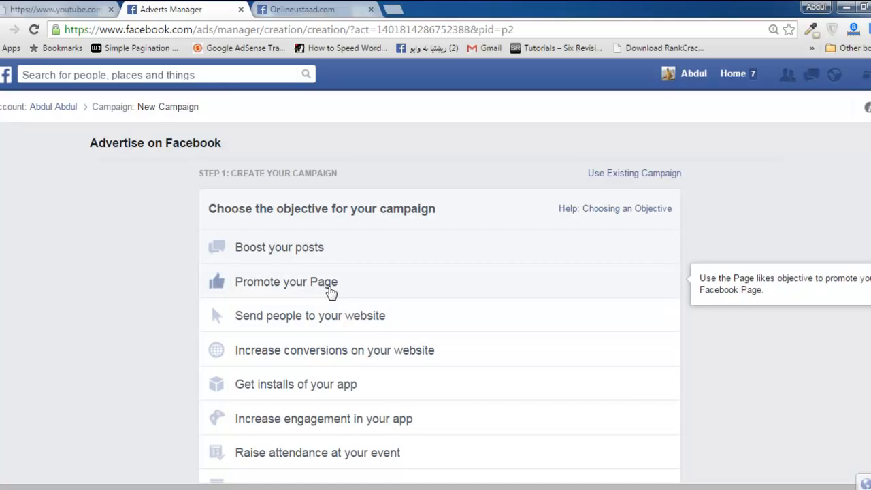
{"action": "left_click", "coordinate": [314, 10]}
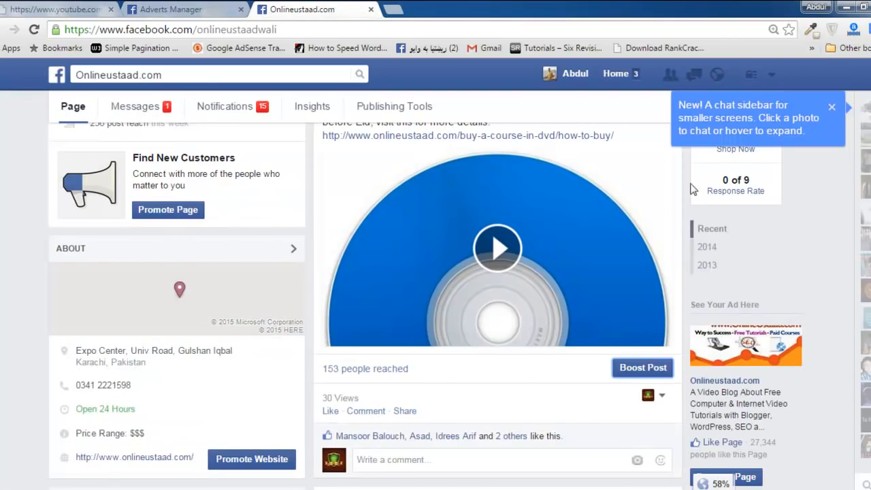
{"action": "scroll", "coordinate": [365, 307], "scroll_direction": "up", "scroll_amount": 8}
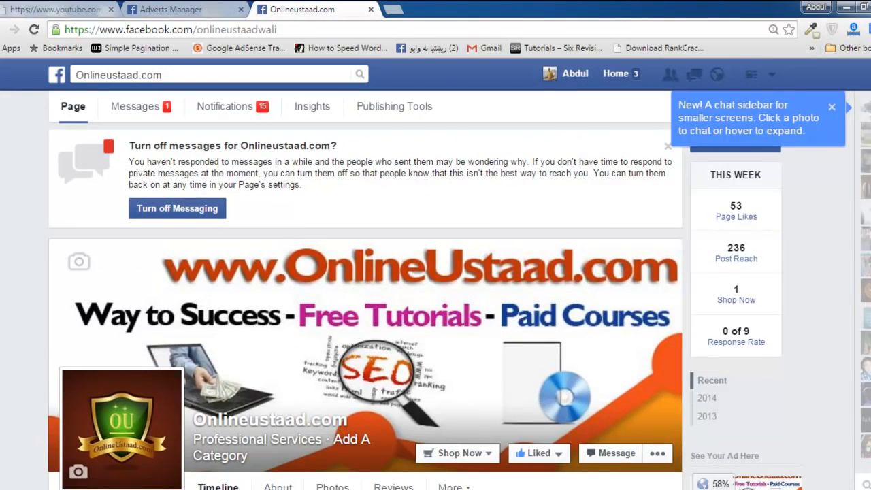
{"action": "scroll", "coordinate": [366, 306], "scroll_direction": "down", "scroll_amount": 4}
{"action": "scroll", "coordinate": [365, 306], "scroll_direction": "down", "scroll_amount": 3}
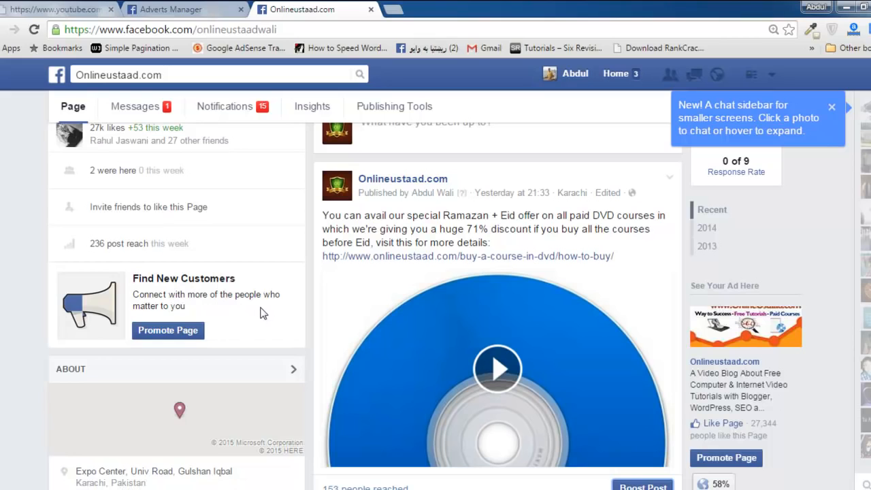
{"action": "left_click", "coordinate": [181, 337]}
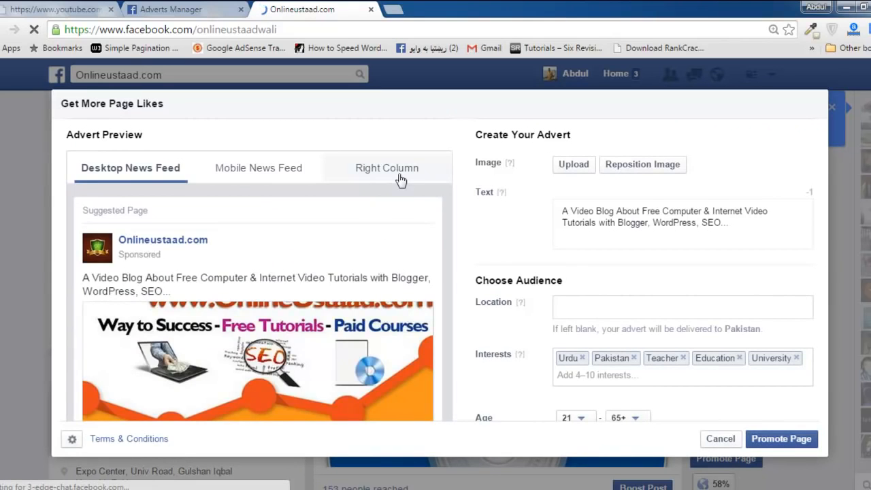
Preview the page-likes advert in the Right Column, Mobile News Feed and Desktop News Feed placements.
{"action": "left_click", "coordinate": [401, 175]}
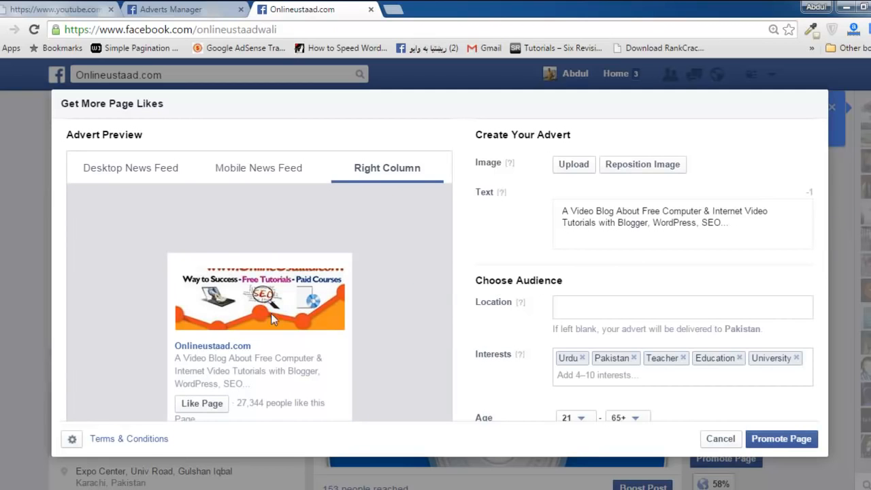
{"action": "left_click", "coordinate": [270, 179]}
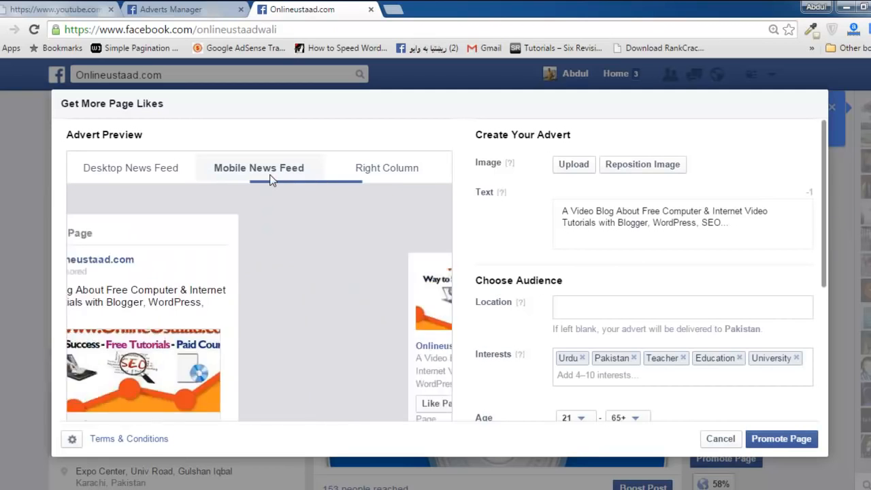
{"action": "left_click", "coordinate": [138, 168]}
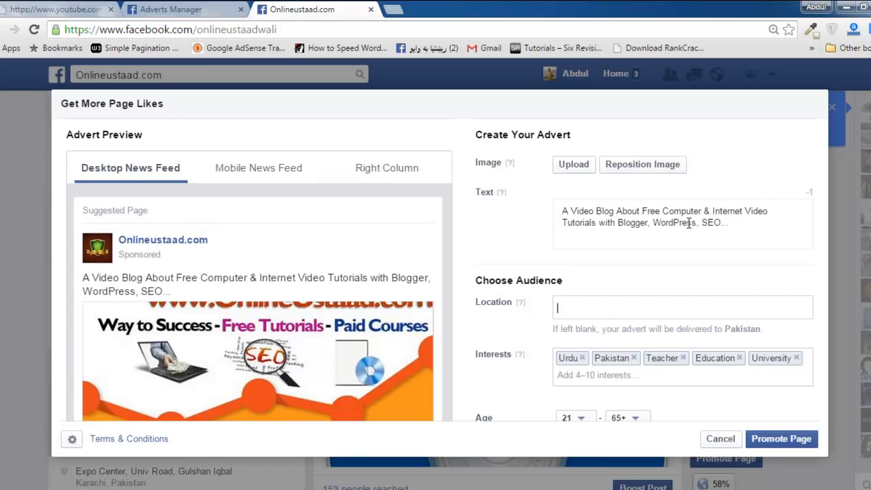
Review the page-likes advert's text, audience interests, age, gender, daily budget, schedule and payment method.
{"action": "left_click_drag", "start_coordinate": [732, 227], "coordinate": [550, 213]}
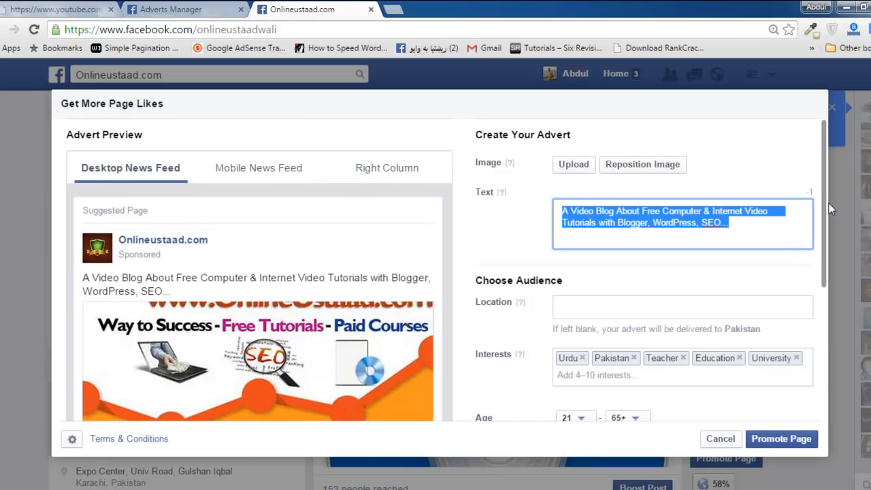
{"action": "scroll", "coordinate": [823, 210], "scroll_direction": "down", "scroll_amount": 3}
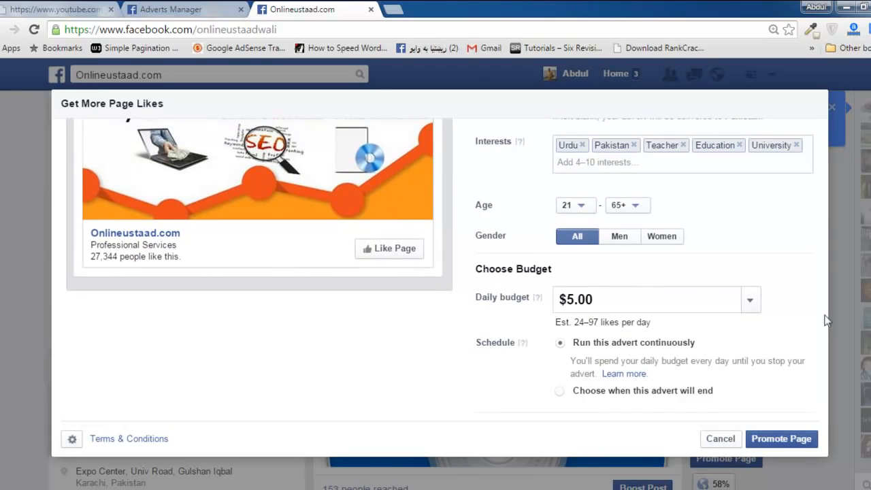
{"action": "scroll", "coordinate": [823, 297], "scroll_direction": "down", "scroll_amount": 1}
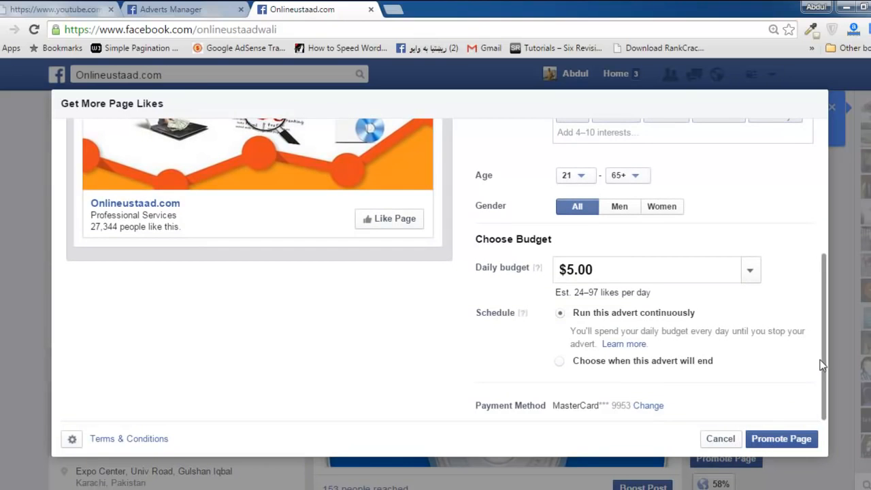
{"action": "left_click_drag", "start_coordinate": [823, 367], "coordinate": [820, 195]}
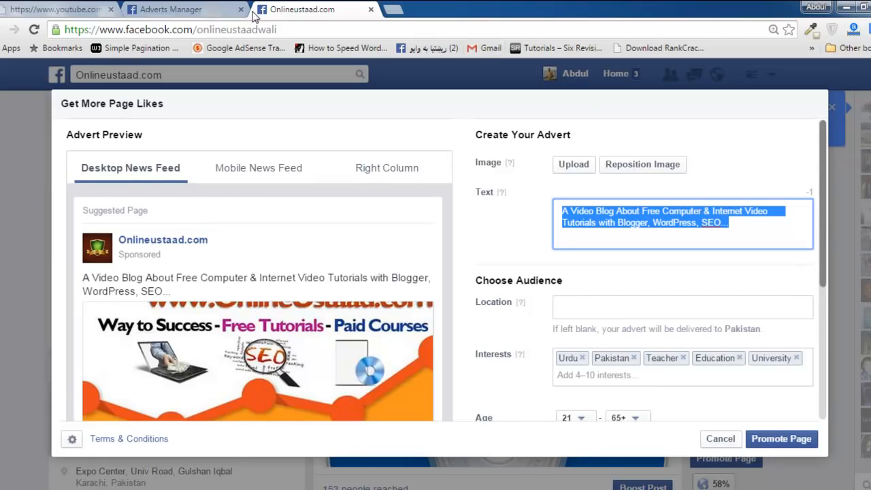
{"action": "left_click", "coordinate": [1, 191]}
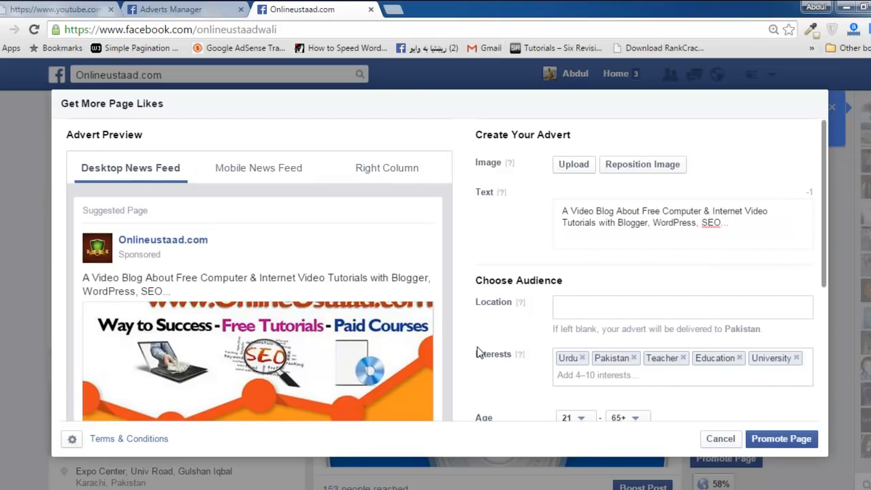
Cancel the page promotion and switch to the campaign objective list in Adverts Manager.
{"action": "left_click", "coordinate": [713, 441]}
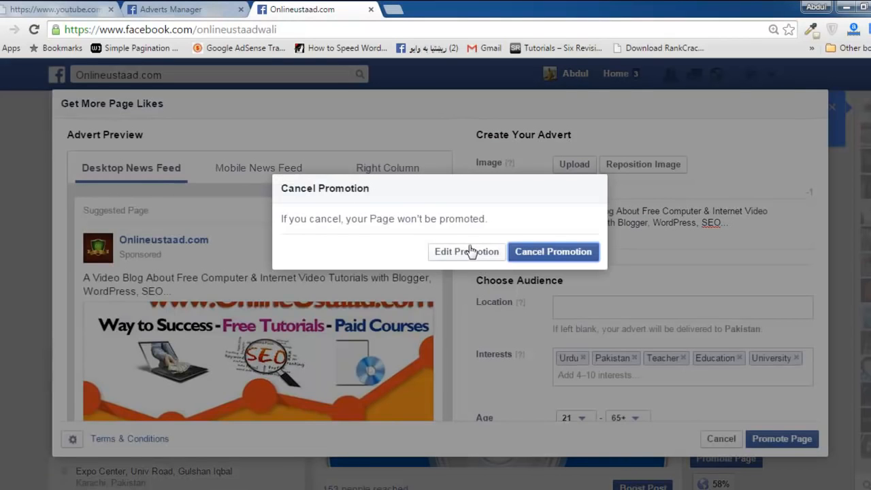
{"action": "left_click", "coordinate": [548, 253]}
{"action": "left_click", "coordinate": [170, 9]}
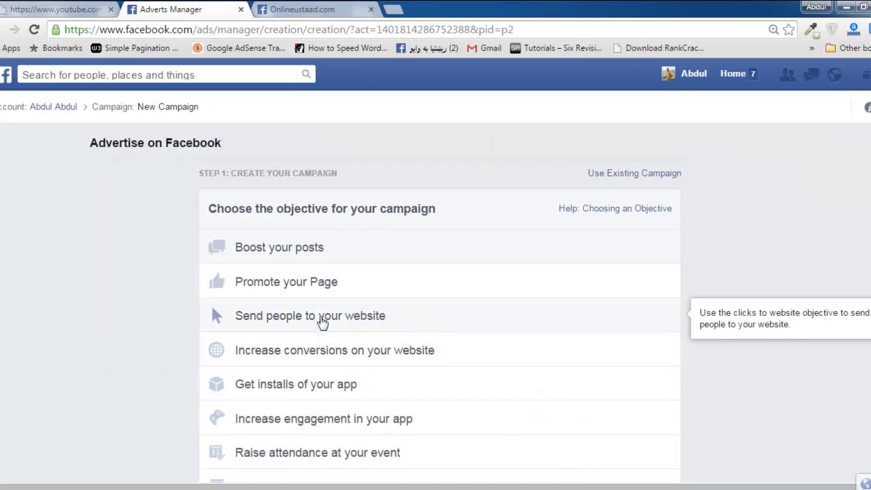